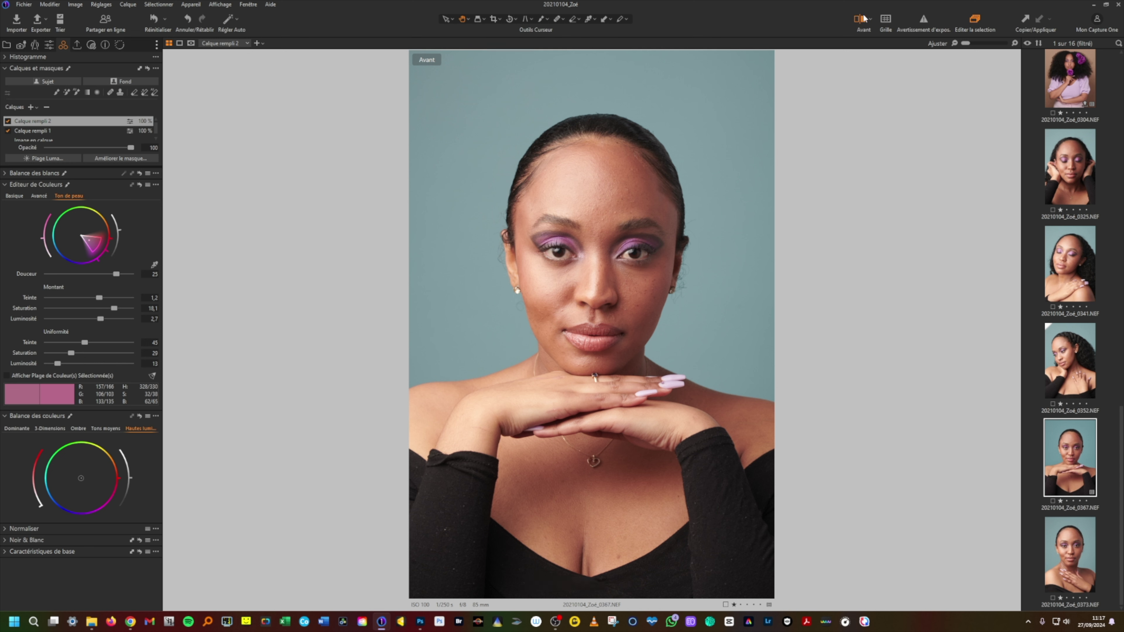
# Compare the portrait with and without the Haute plage dynamique adjustments on the Image en calque base layer, keeping the adjustments
pyautogui.press('y')
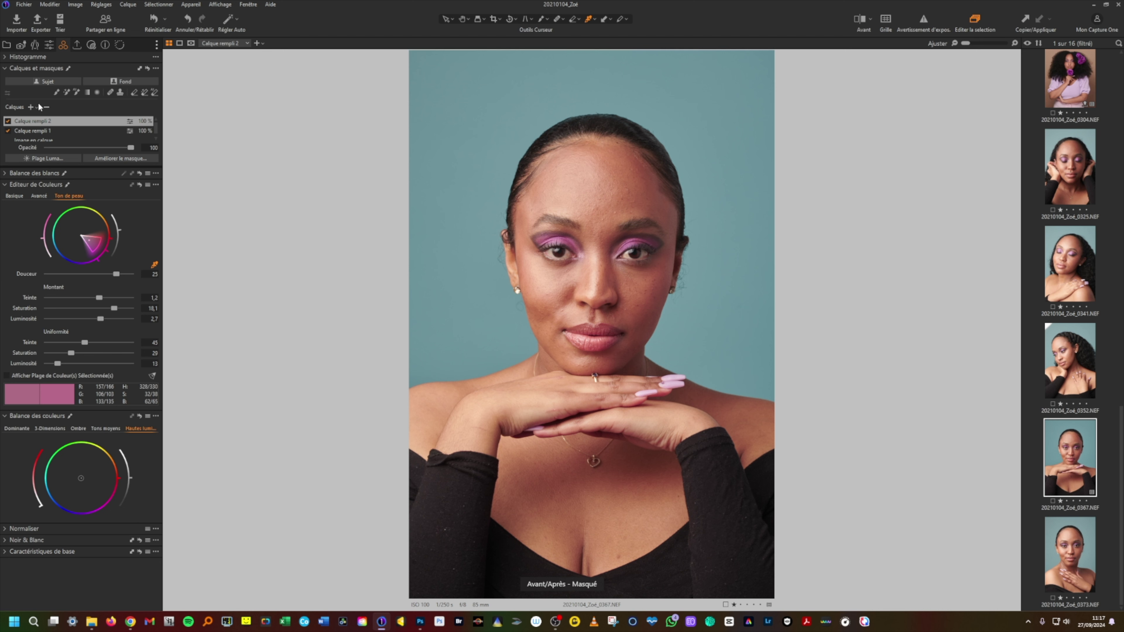
pyautogui.click(50, 44)
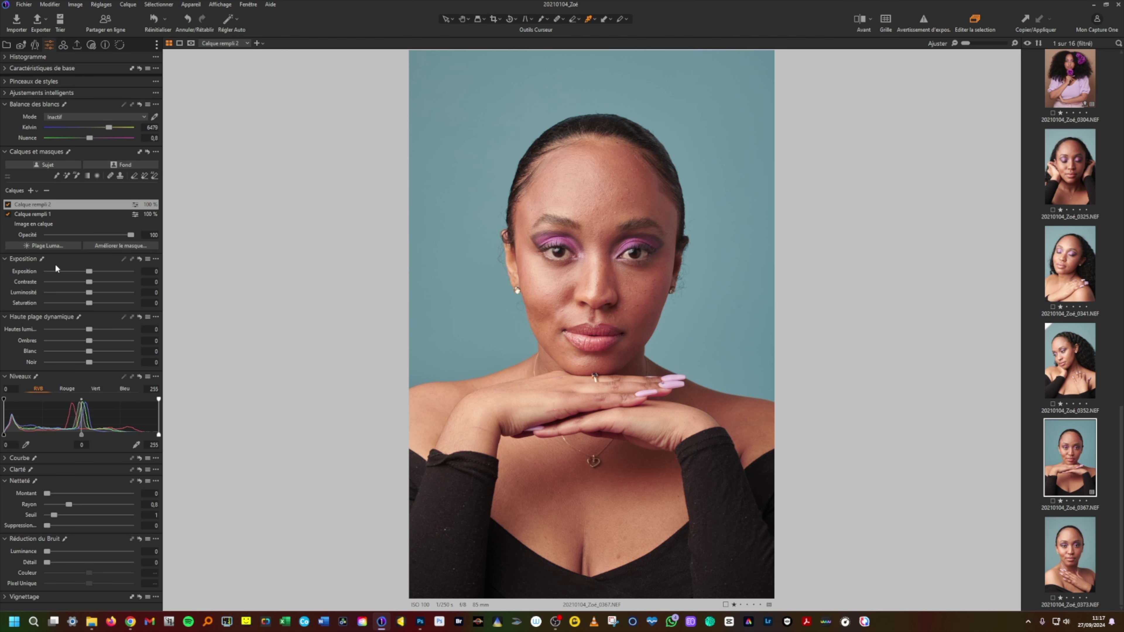
pyautogui.click(47, 224)
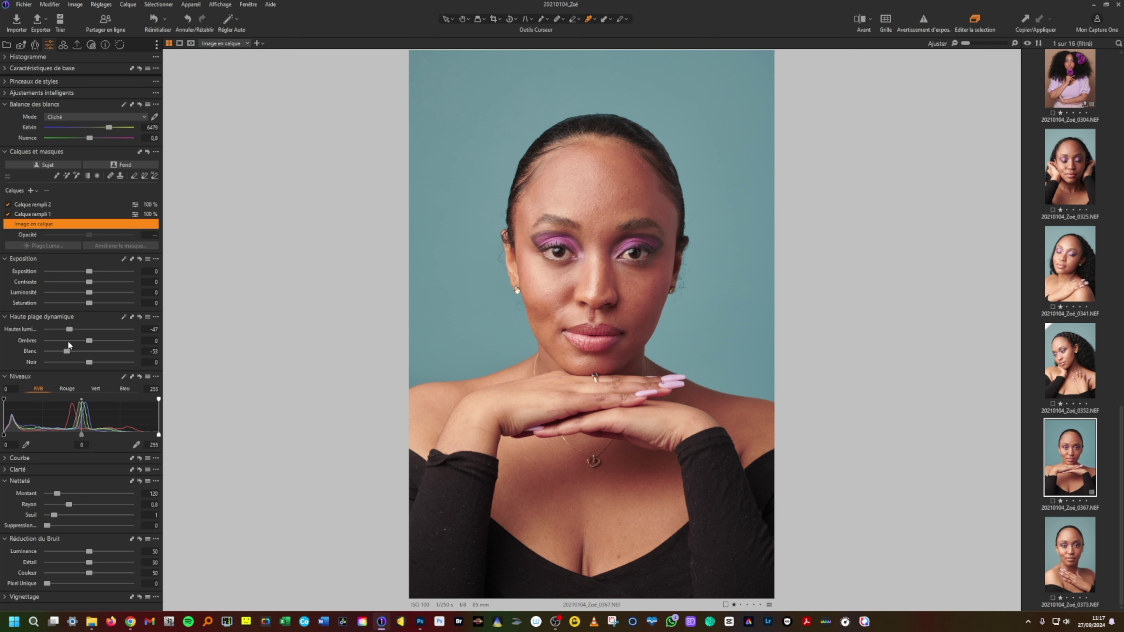
pyautogui.click(139, 317)
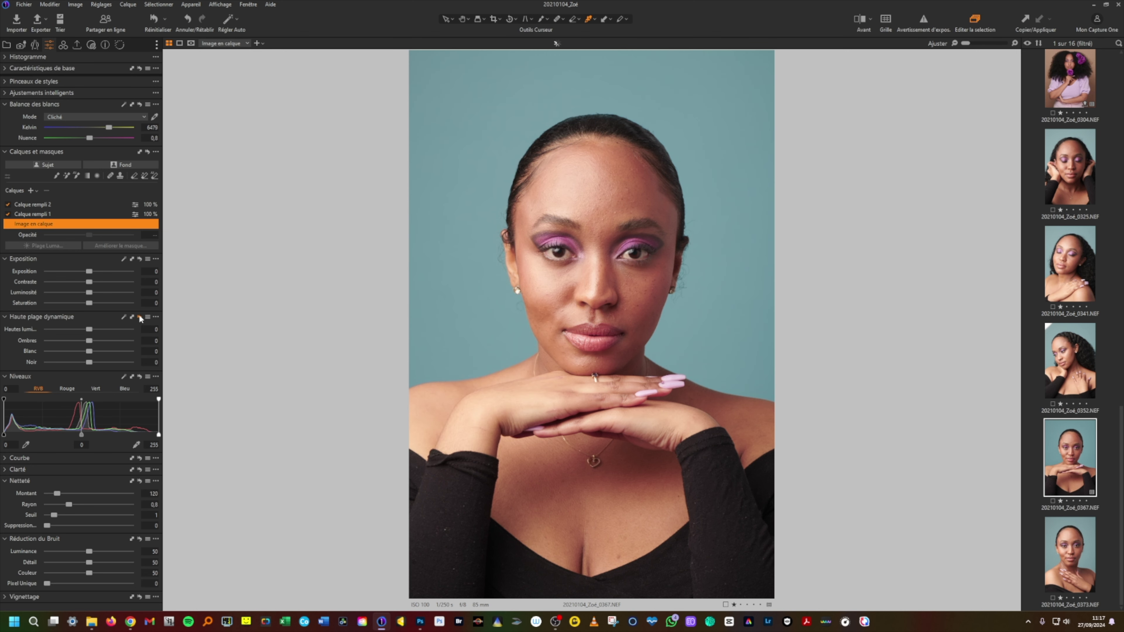
pyautogui.click(186, 20)
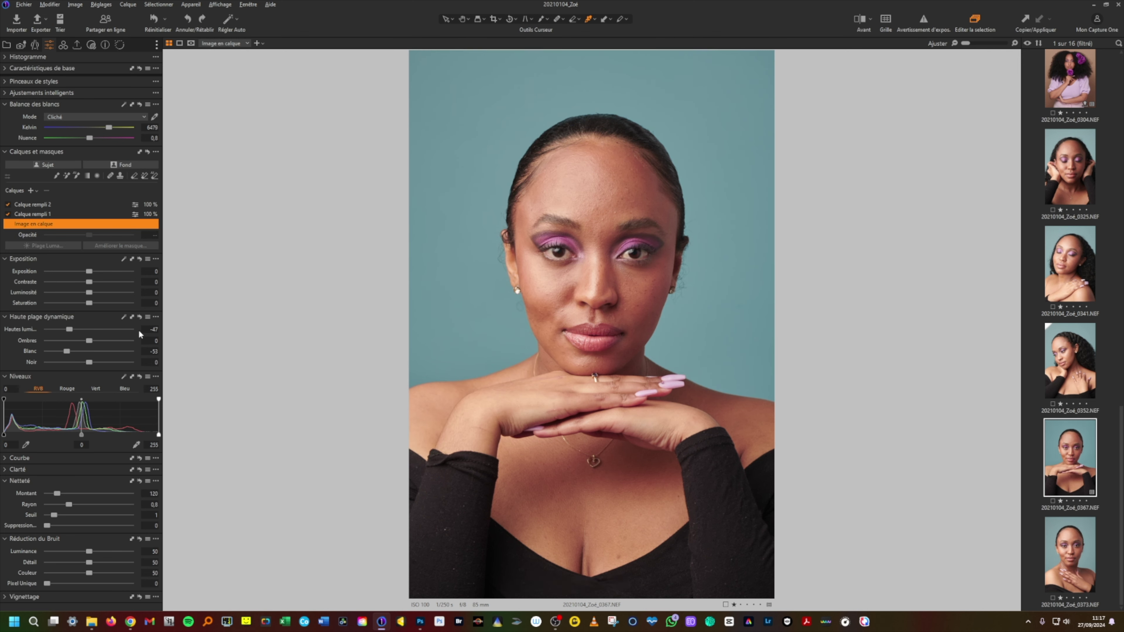
pyautogui.click(139, 317)
pyautogui.hotkey('ctrl', 'z')
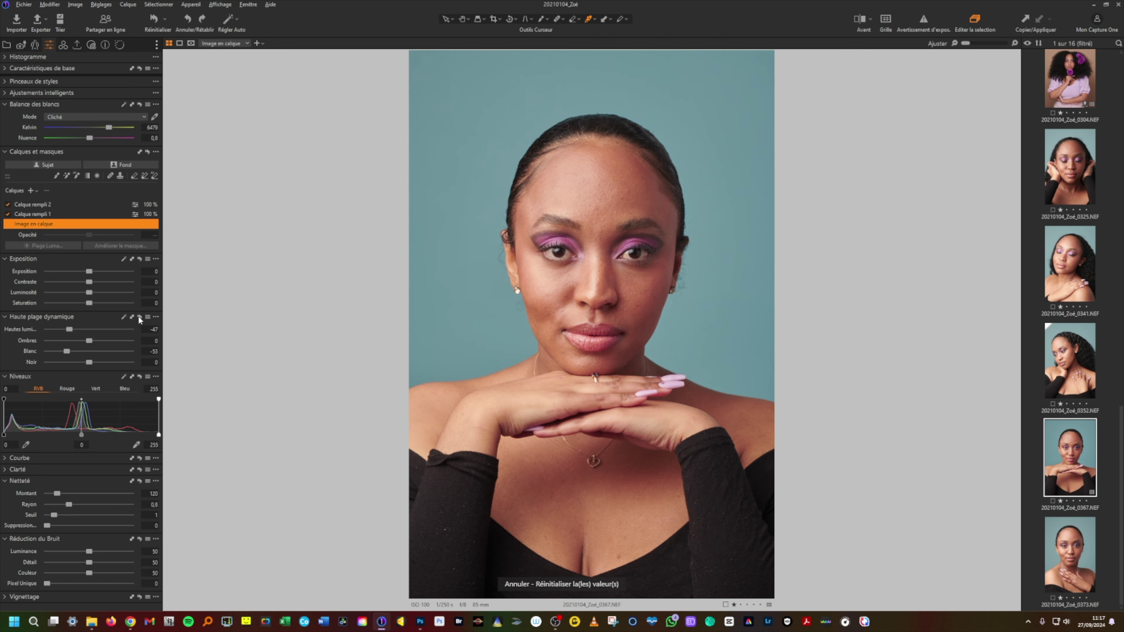
pyautogui.click(140, 318)
pyautogui.click(140, 318)
pyautogui.click(140, 319)
pyautogui.click(139, 318)
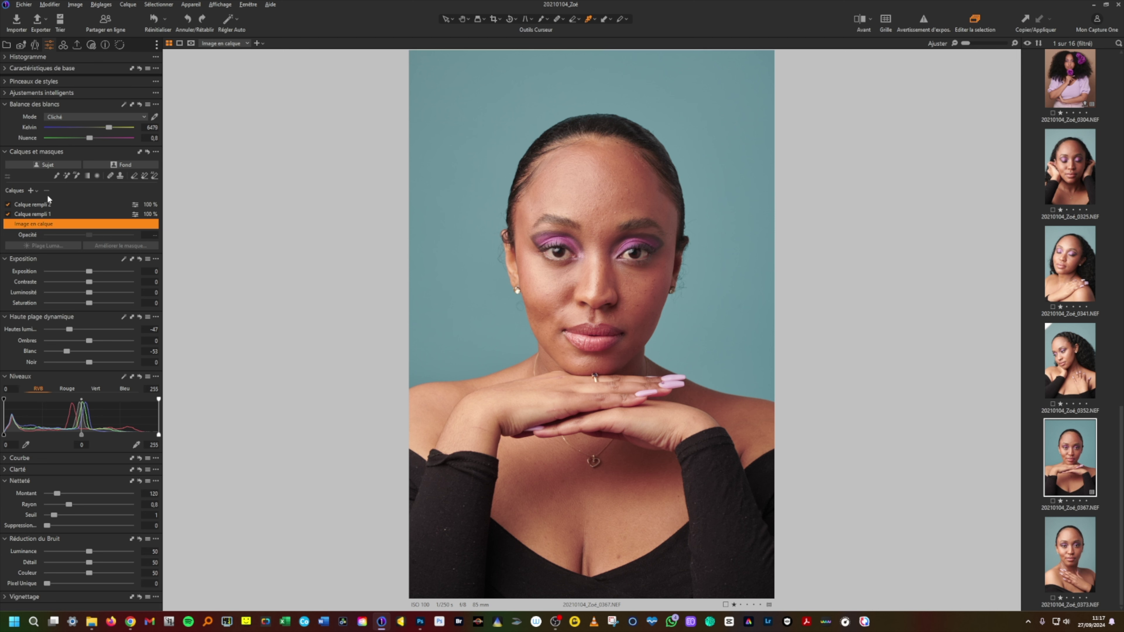
# Compare the portrait with and without the skin tone colour edits on layer Calque rempli 1, keeping the edits
pyautogui.click(62, 45)
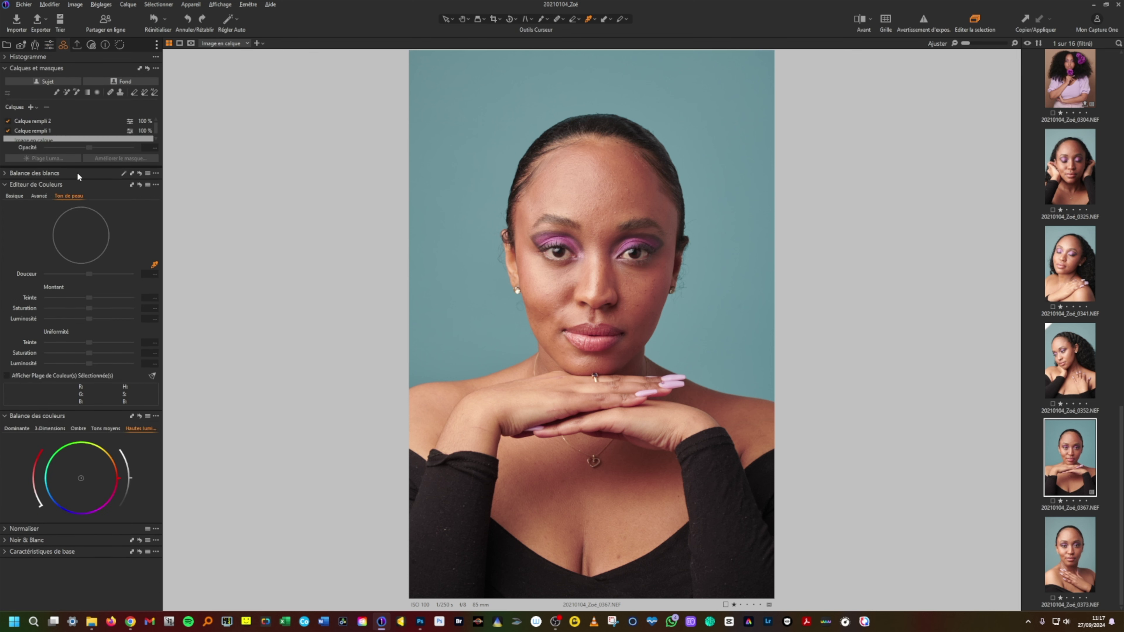
pyautogui.click(46, 130)
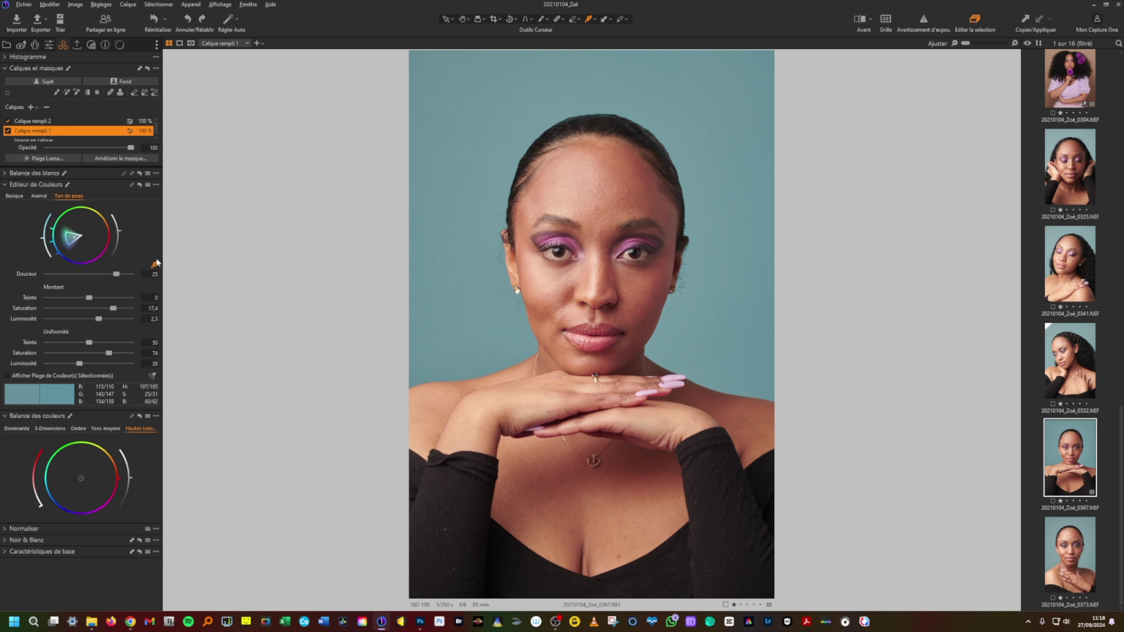
pyautogui.click(139, 184)
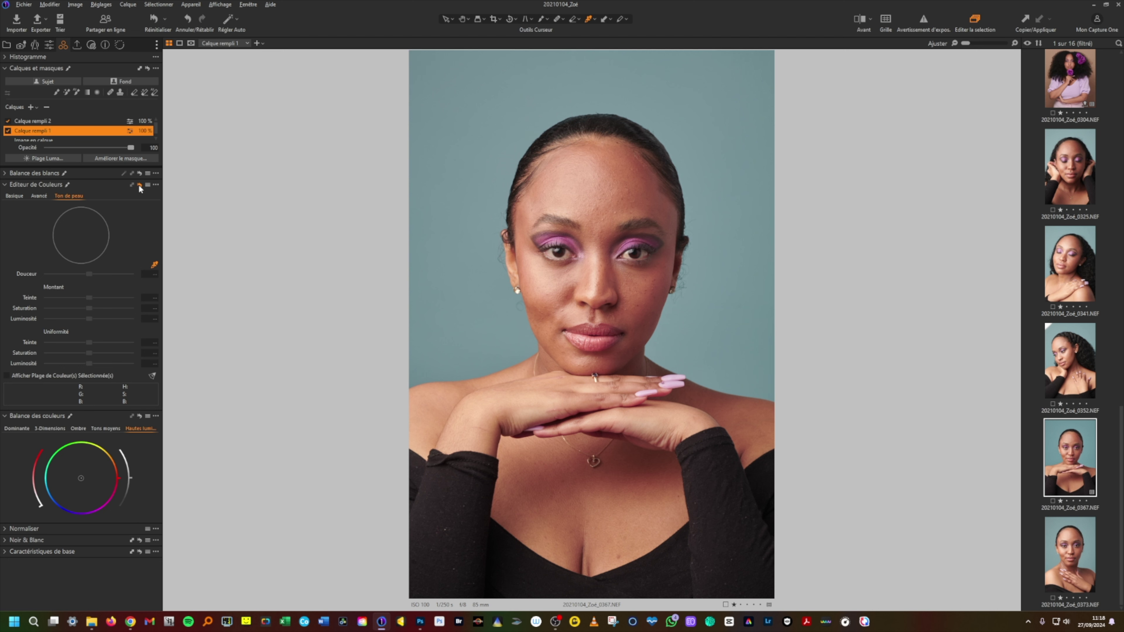
pyautogui.hotkey('ctrl', 'z')
pyautogui.click(138, 185)
pyautogui.hotkey('ctrl', 'z')
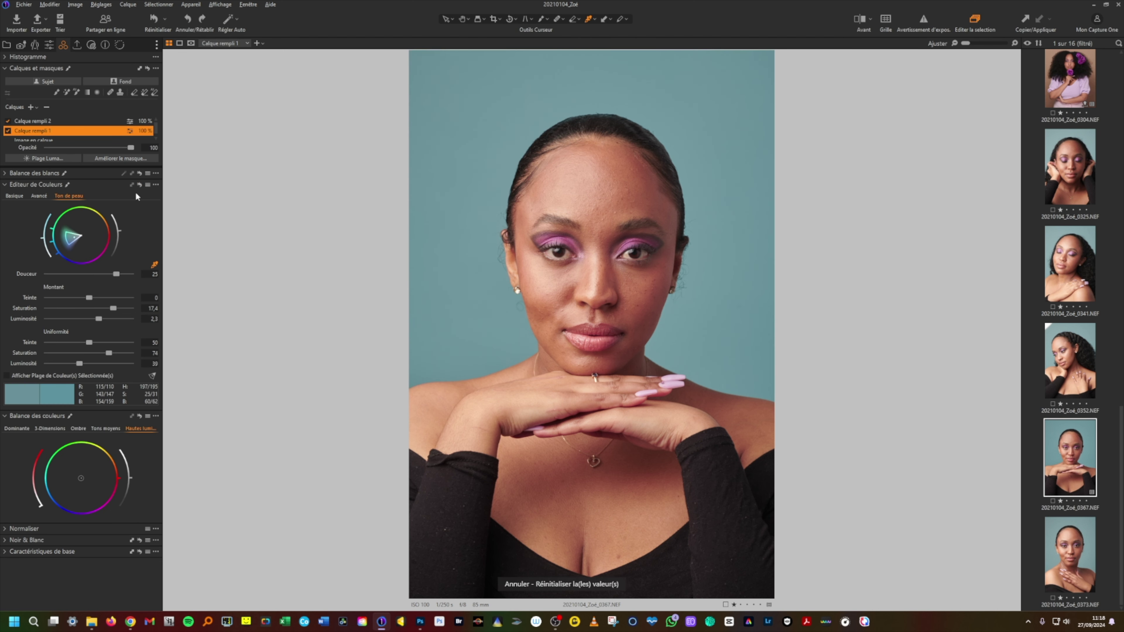
pyautogui.click(139, 185)
pyautogui.hotkey('ctrl', 'z')
pyautogui.click(137, 185)
pyautogui.hotkey('ctrl', 'z')
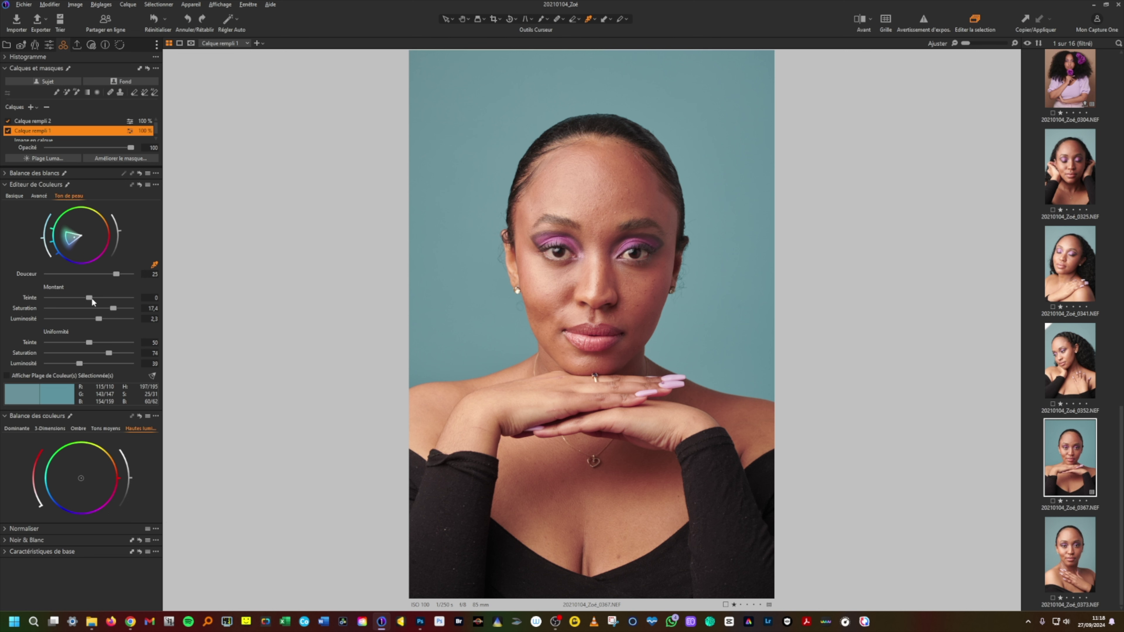
# Compare the portrait with and without the skin tone colour edits on layer Calque rempli 2, keeping the edits
pyautogui.click(38, 121)
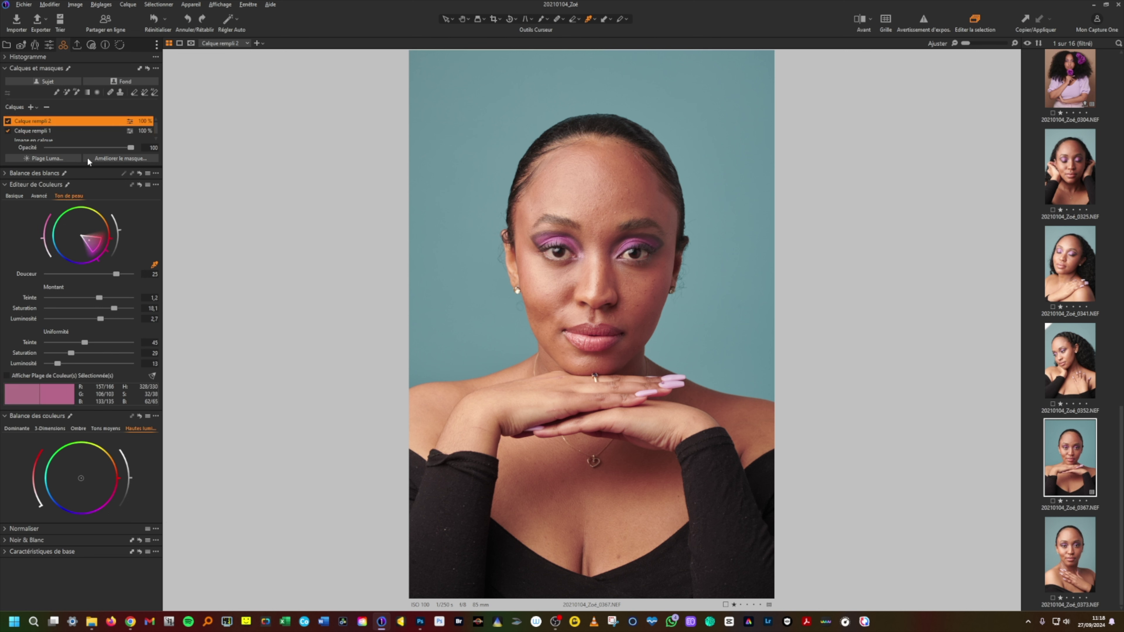
pyautogui.click(139, 184)
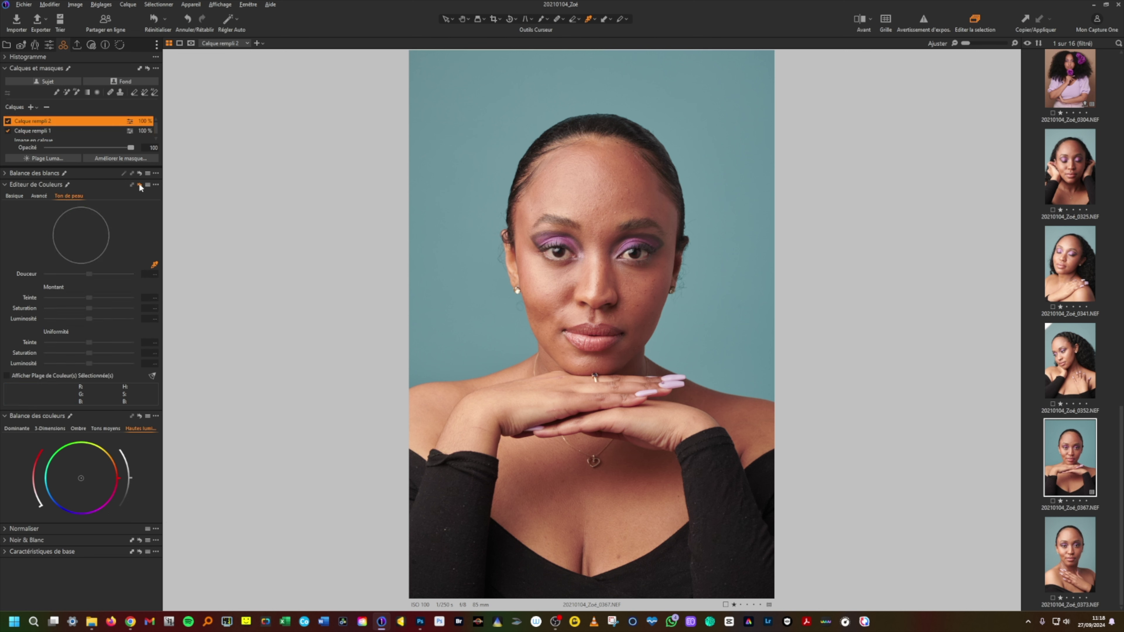
pyautogui.hotkey('ctrl', 'z')
pyautogui.click(138, 184)
pyautogui.hotkey('ctrl', 'z')
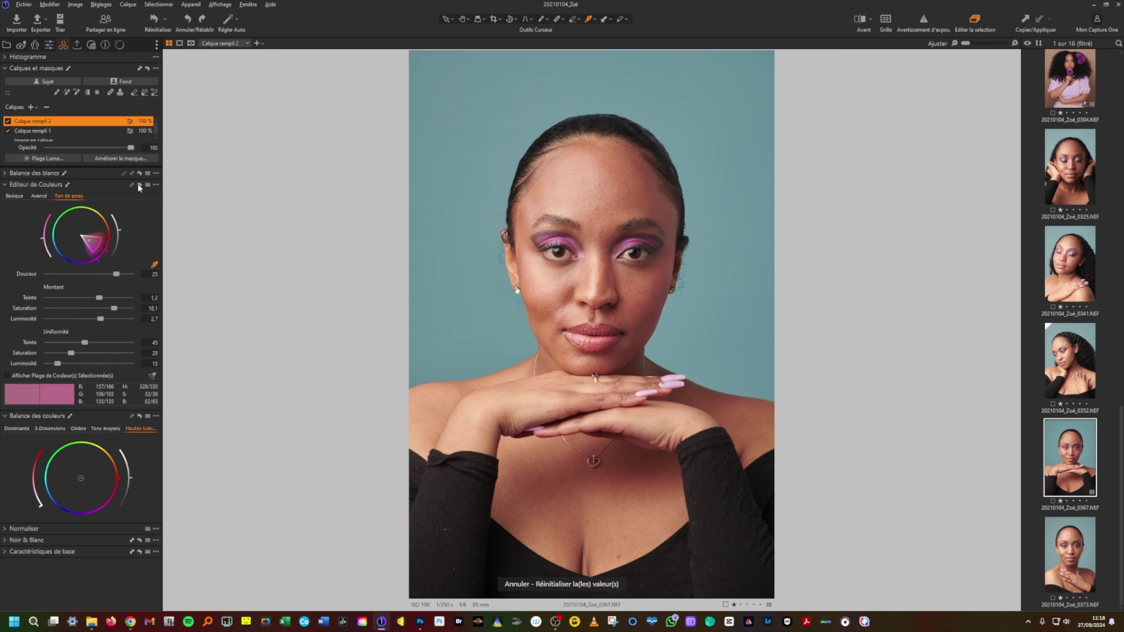
pyautogui.click(139, 185)
pyautogui.hotkey('ctrl', 'z')
# Export the portrait to Photoshop with the TIFF - Adobe RGB (1998) (8 bits) export preset
pyautogui.click(77, 45)
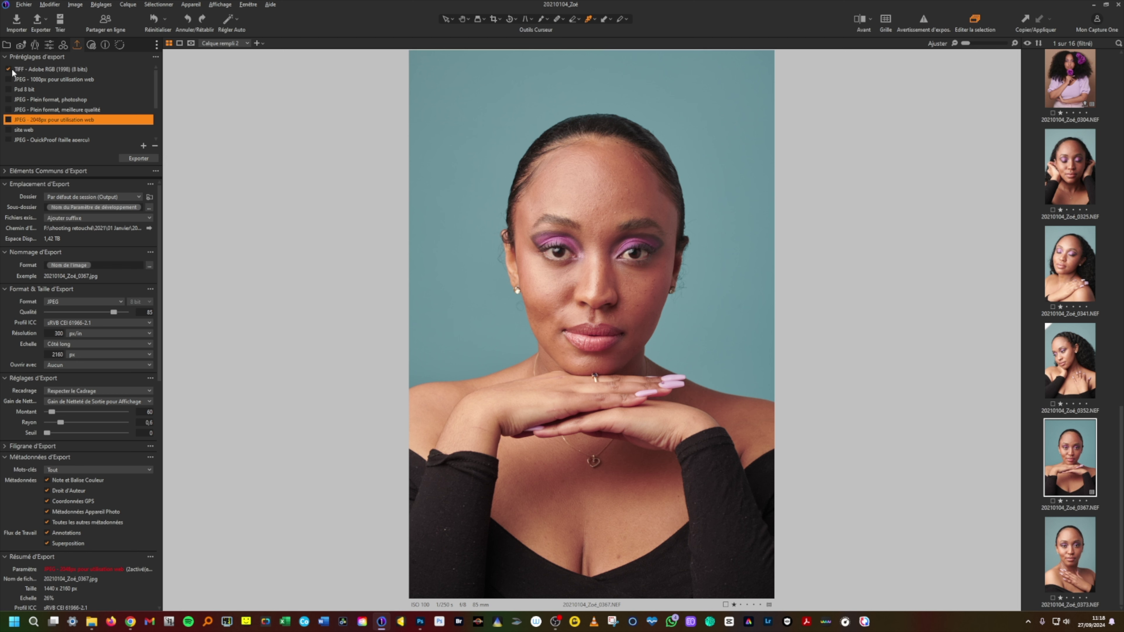
pyautogui.click(25, 72)
pyautogui.click(141, 158)
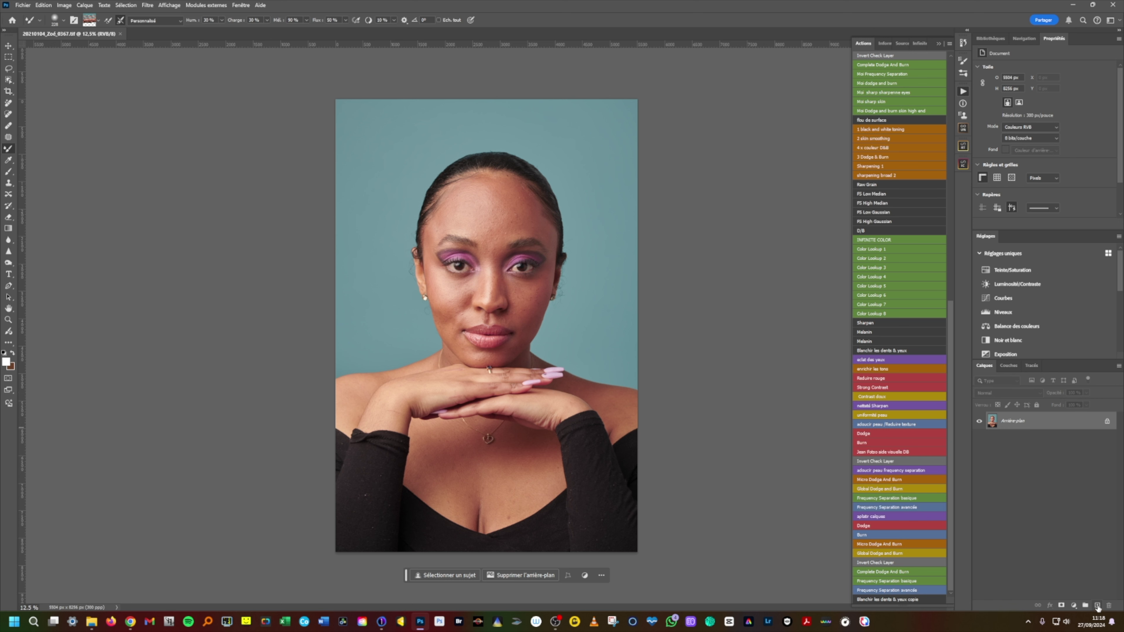
# Add an empty layer above the background and heal the blemishes in the centre of the forehead with the Healing Brush
pyautogui.click(1097, 607)
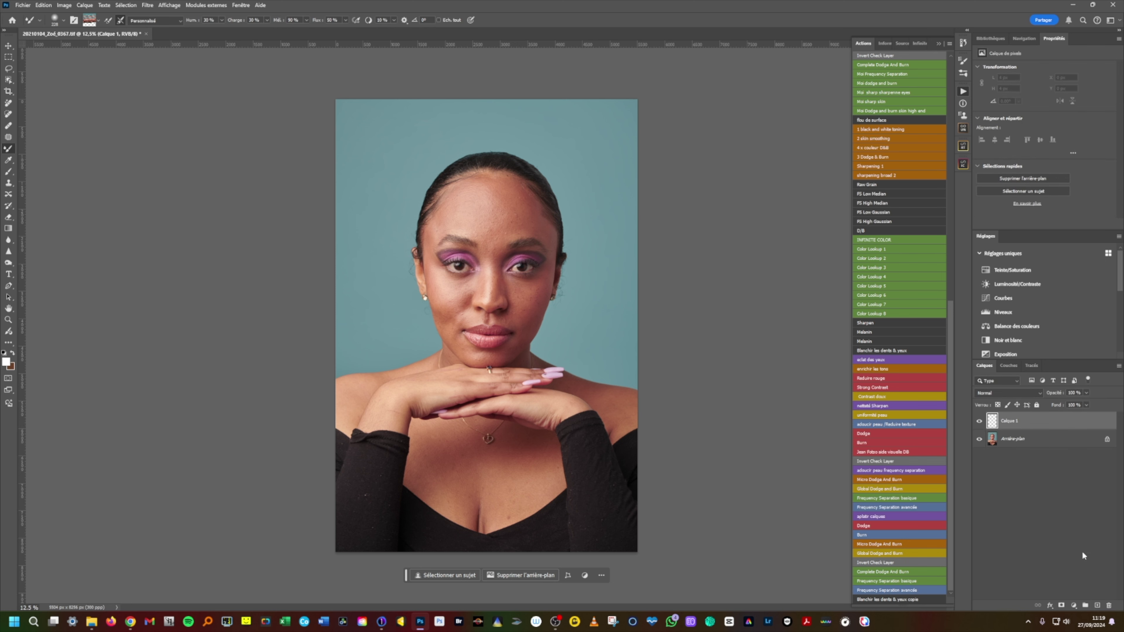
pyautogui.click(15, 129)
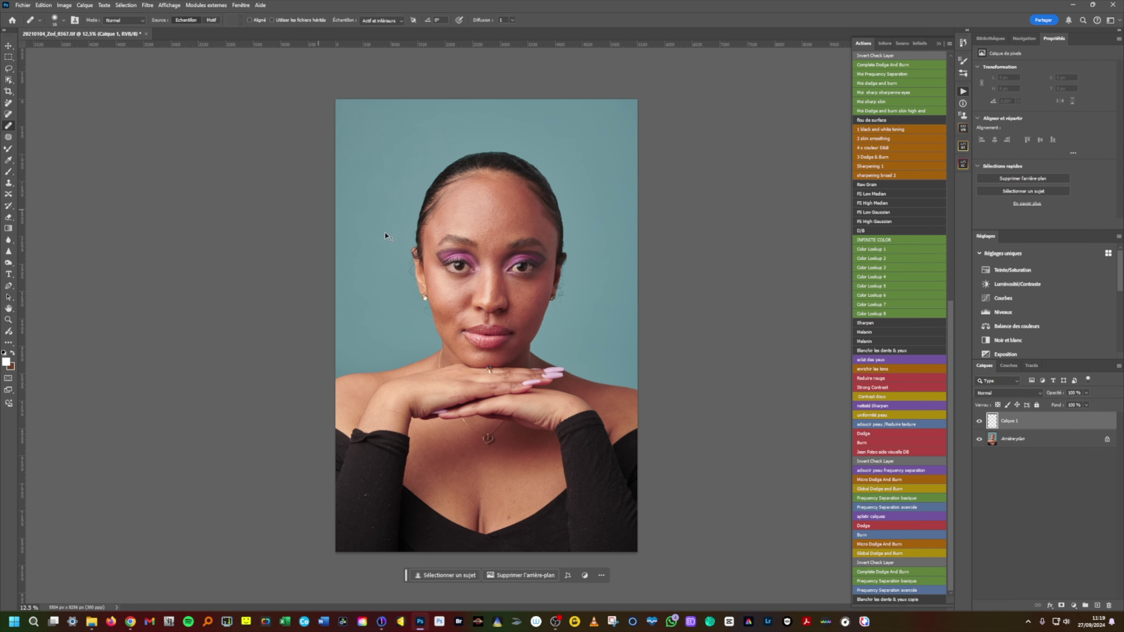
pyautogui.scroll(4, 482, 237)
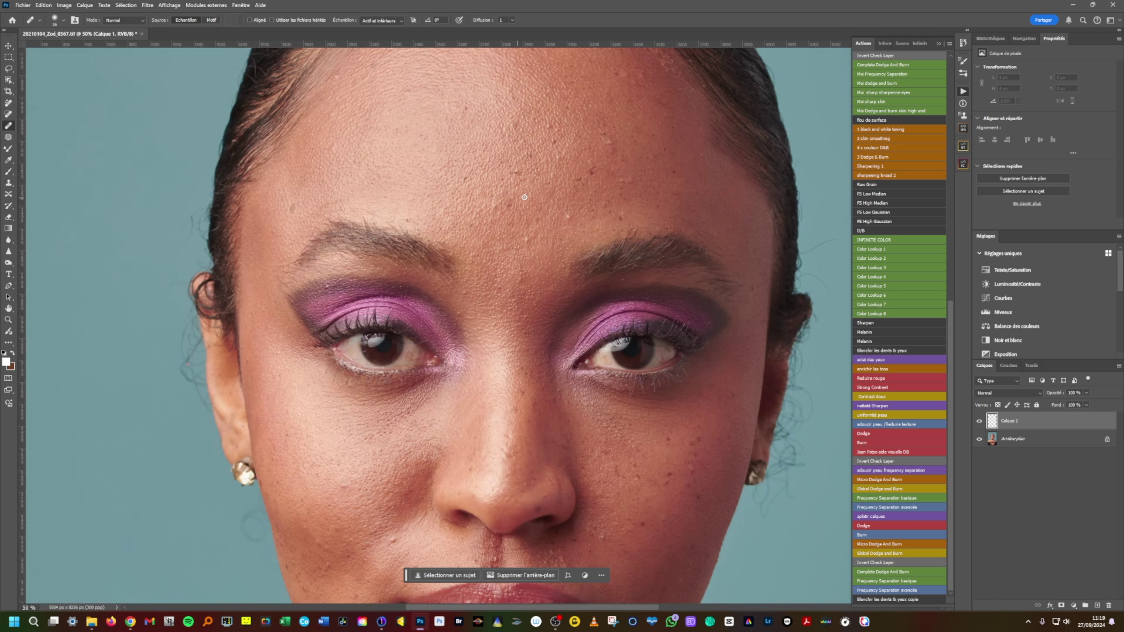
pyautogui.click(566, 224)
pyautogui.click(534, 250)
# Heal the spots on the forehead above the right-hand eyebrow, resampling clean skin beside them
pyautogui.keyDown('alt'); pyautogui.click(630, 192); pyautogui.keyUp('alt')
pyautogui.click(621, 181)
pyautogui.keyDown('alt'); pyautogui.click(640, 193); pyautogui.keyUp('alt')
pyautogui.click(631, 178)
pyautogui.keyDown('alt'); pyautogui.click(636, 152); pyautogui.keyUp('alt')
pyautogui.click(619, 159)
pyautogui.keyDown('alt'); pyautogui.click(618, 135); pyautogui.keyUp('alt')
pyautogui.click(613, 127)
# Heal the remaining blemishes on the upper and left-hand side of the forehead and near the left-hand eyebrow
pyautogui.click(466, 105)
pyautogui.click(337, 75)
pyautogui.moveTo(407, 90); pyautogui.dragTo(408, 95)
pyautogui.moveTo(350, 170); pyautogui.dragTo(358, 122)
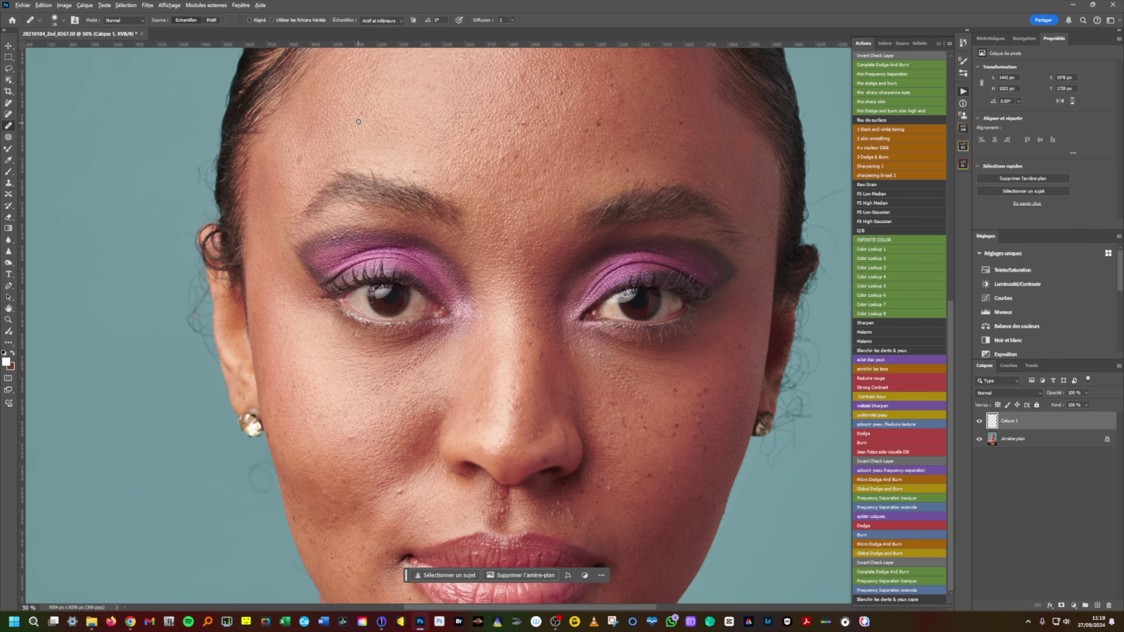
pyautogui.click(417, 173)
# Heal the blemishes beside the mouth and on the right-hand lower cheek
pyautogui.moveTo(264, 354); pyautogui.dragTo(285, 181)
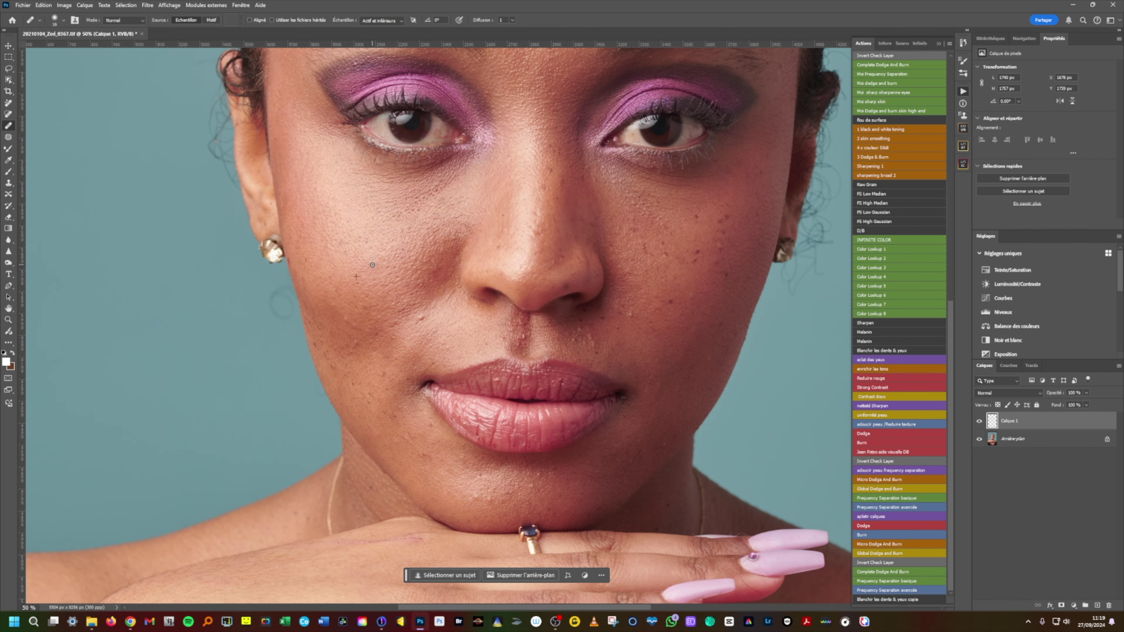
pyautogui.click(417, 322)
pyautogui.click(707, 366)
pyautogui.moveTo(666, 474); pyautogui.dragTo(656, 291)
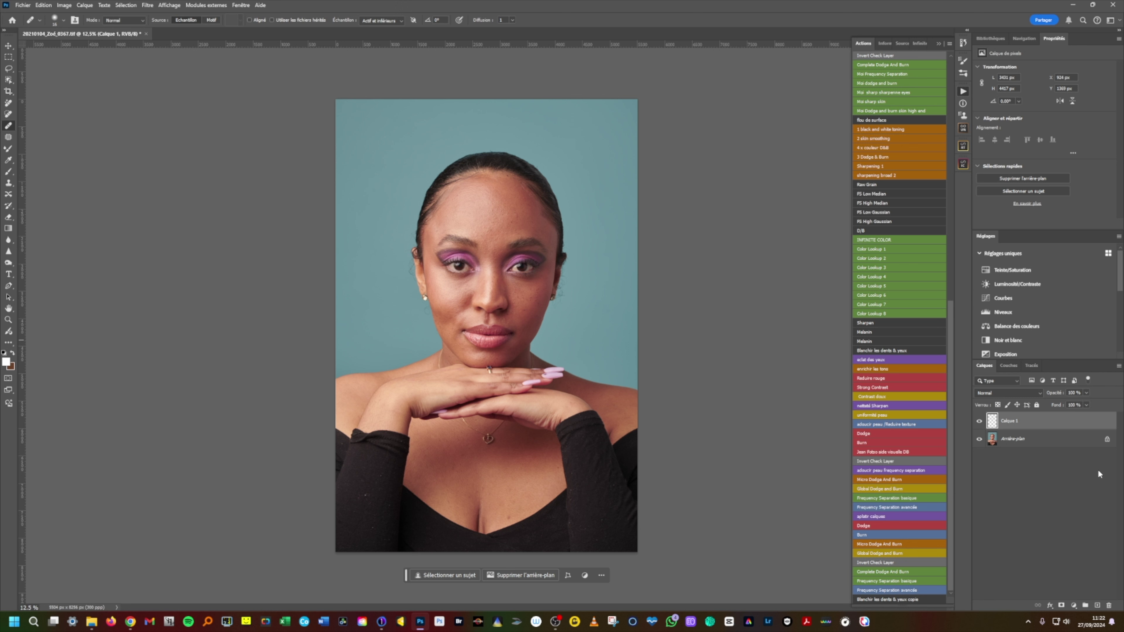
# Stamp the visible layers into a new layer and run the Frequency Separation basique action with an 18-pixel Gaussian blur radius
pyautogui.hotkey('ctrl', 'shift', 'alt', 'e')
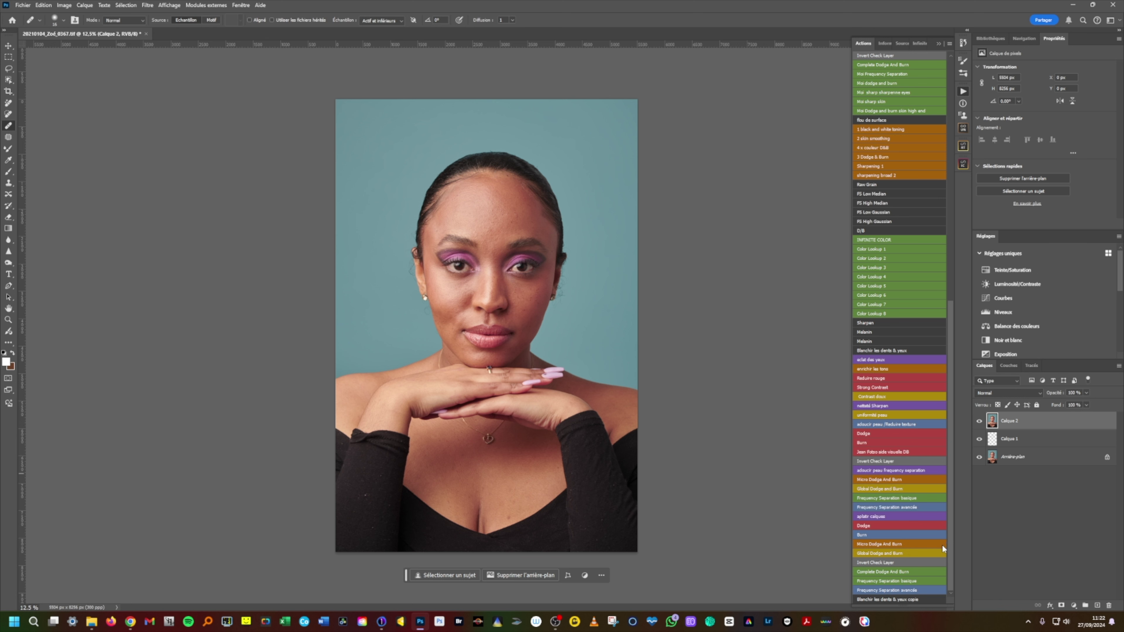
pyautogui.click(896, 497)
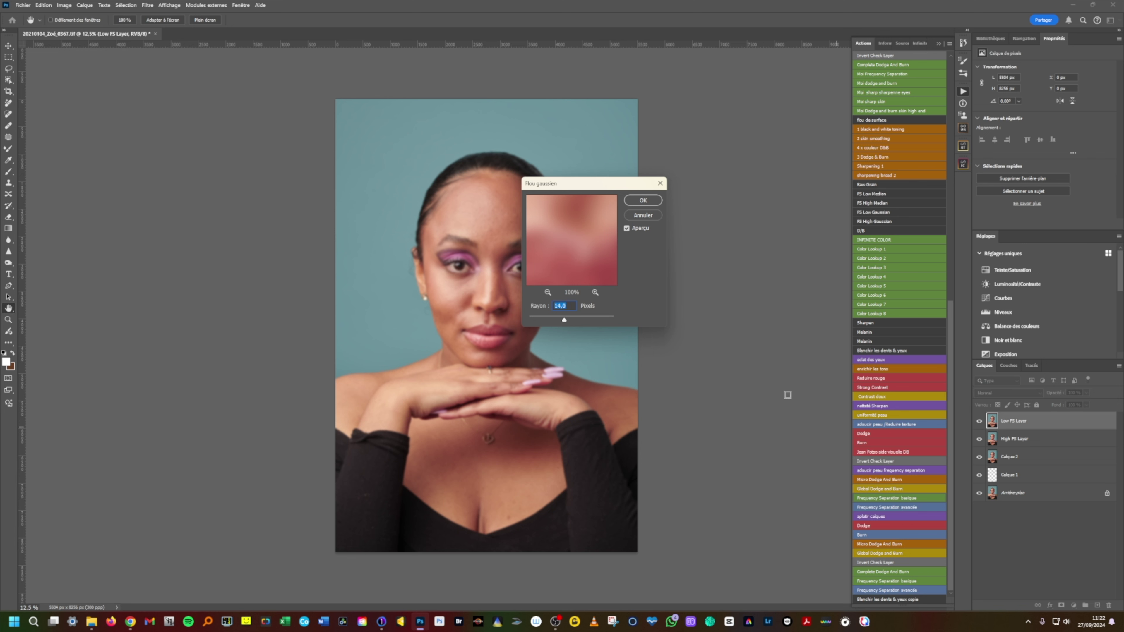
pyautogui.moveTo(568, 242); pyautogui.dragTo(593, 245)
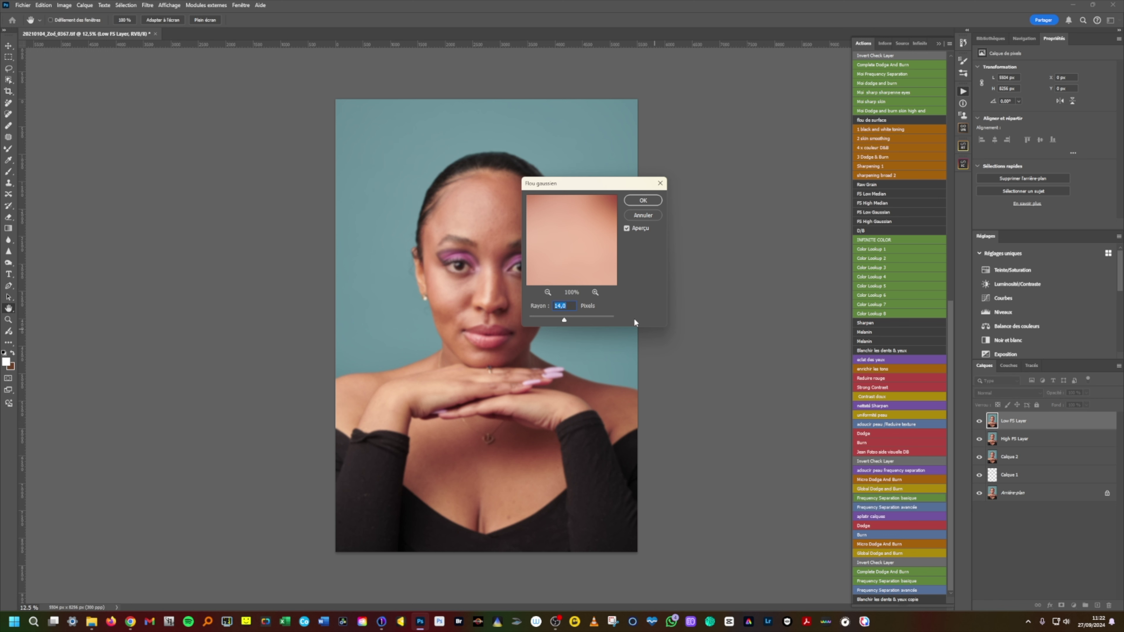
pyautogui.click(547, 293)
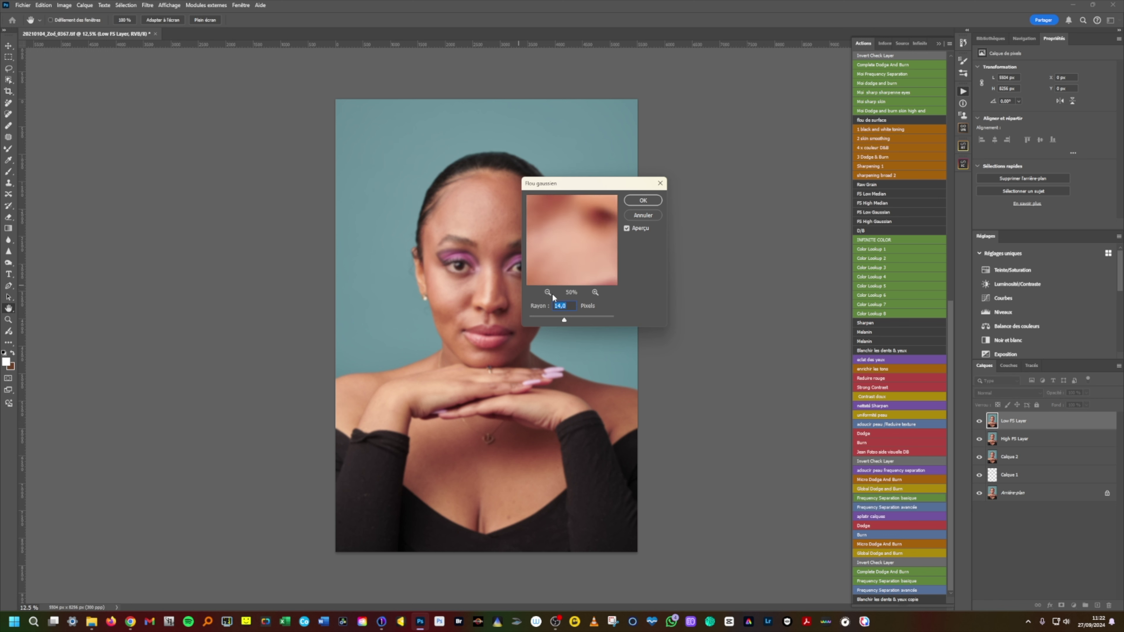
pyautogui.click(548, 292)
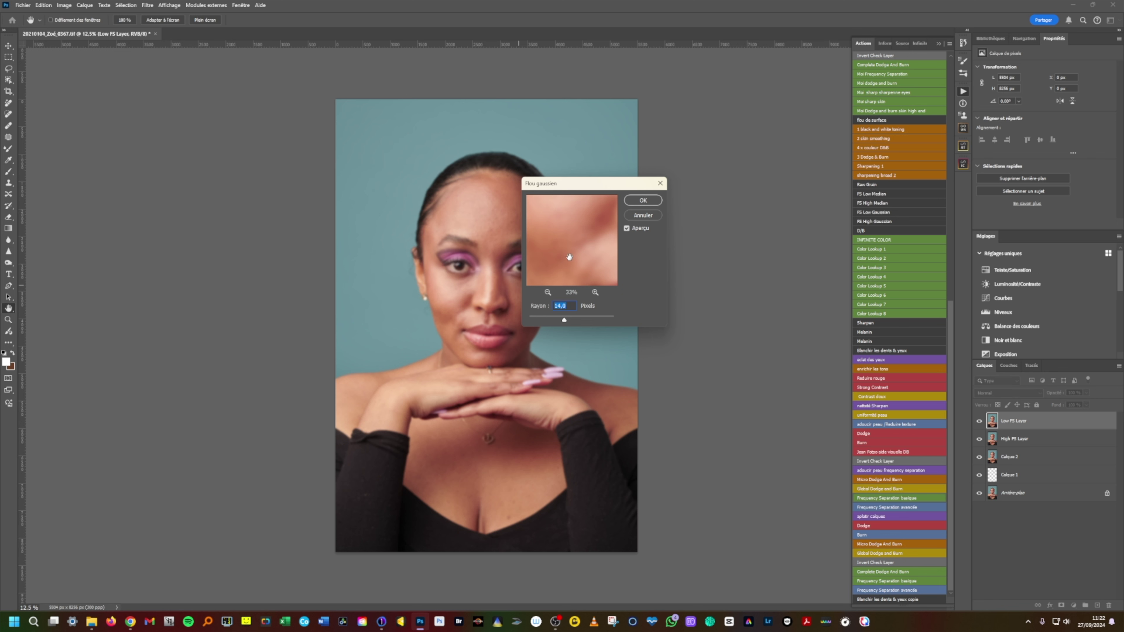
pyautogui.moveTo(563, 320); pyautogui.dragTo(520, 320)
pyautogui.moveTo(529, 321); pyautogui.dragTo(544, 320)
pyautogui.moveTo(562, 319); pyautogui.dragTo(565, 323)
pyautogui.click(563, 321)
pyautogui.moveTo(564, 322); pyautogui.dragTo(566, 322)
pyautogui.click(643, 200)
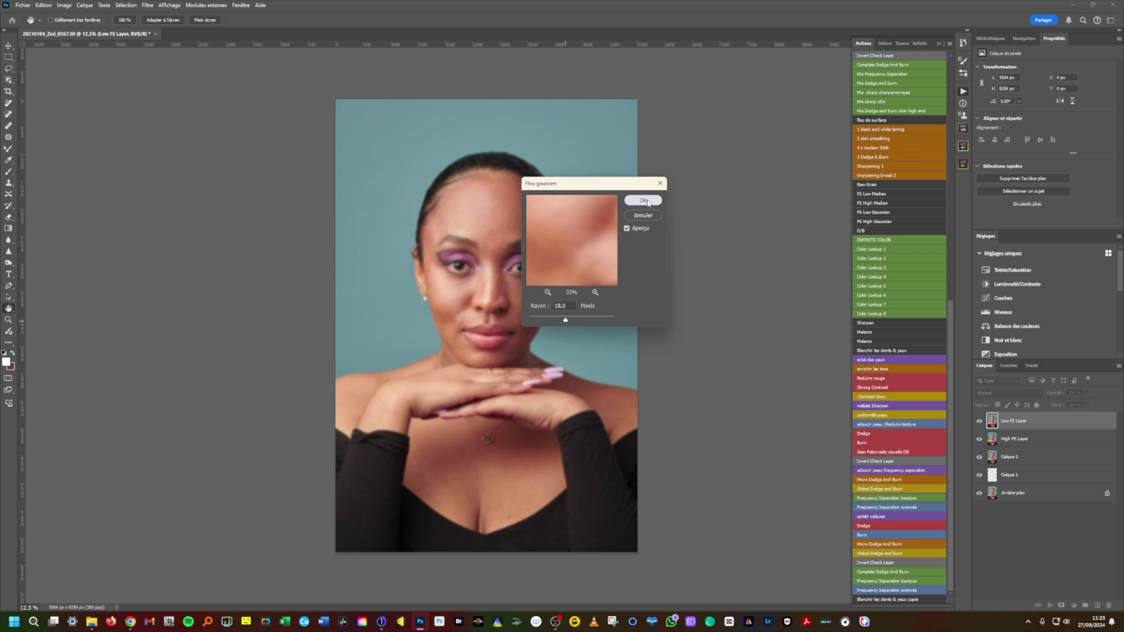
# Activate the Mixer Brush and open a second window of the same document
pyautogui.click(8, 149)
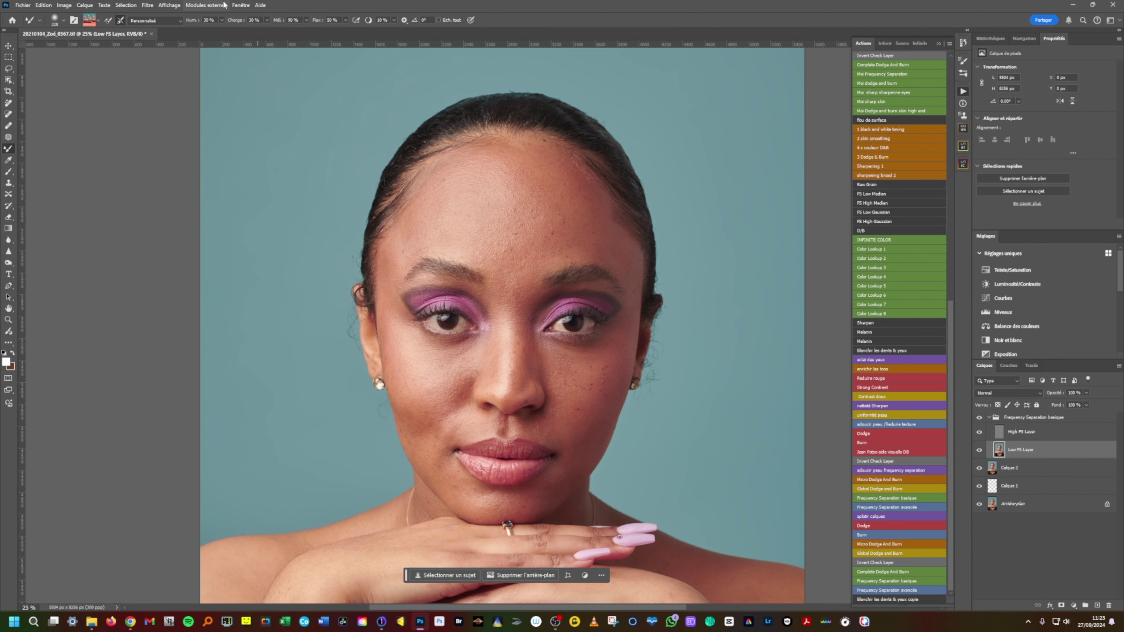
pyautogui.click(240, 5)
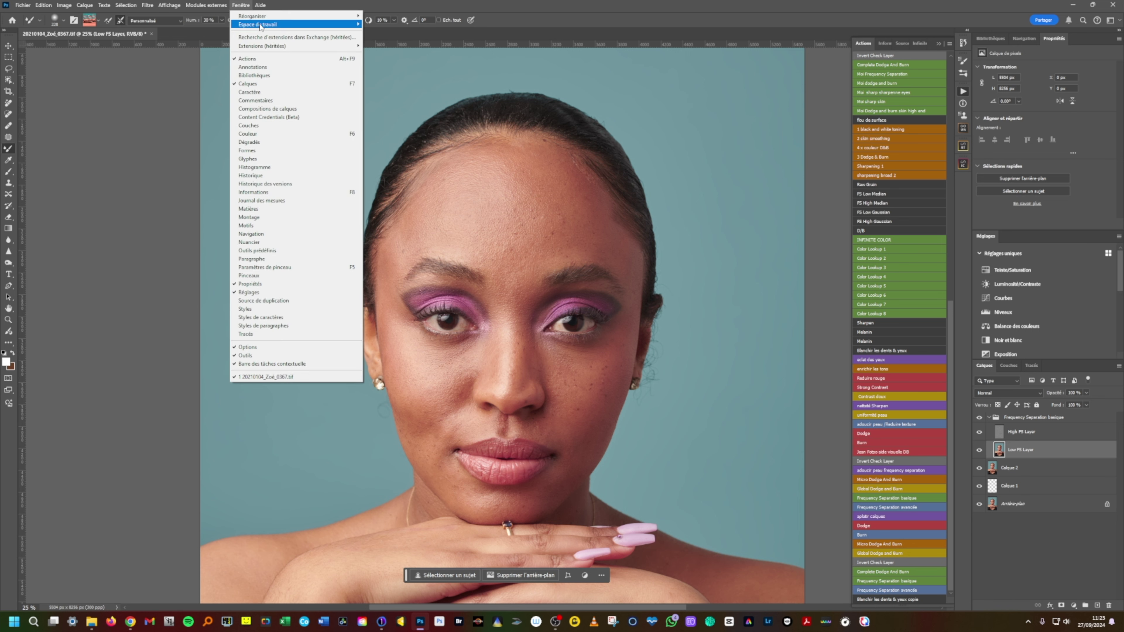
pyautogui.moveTo(296, 16)
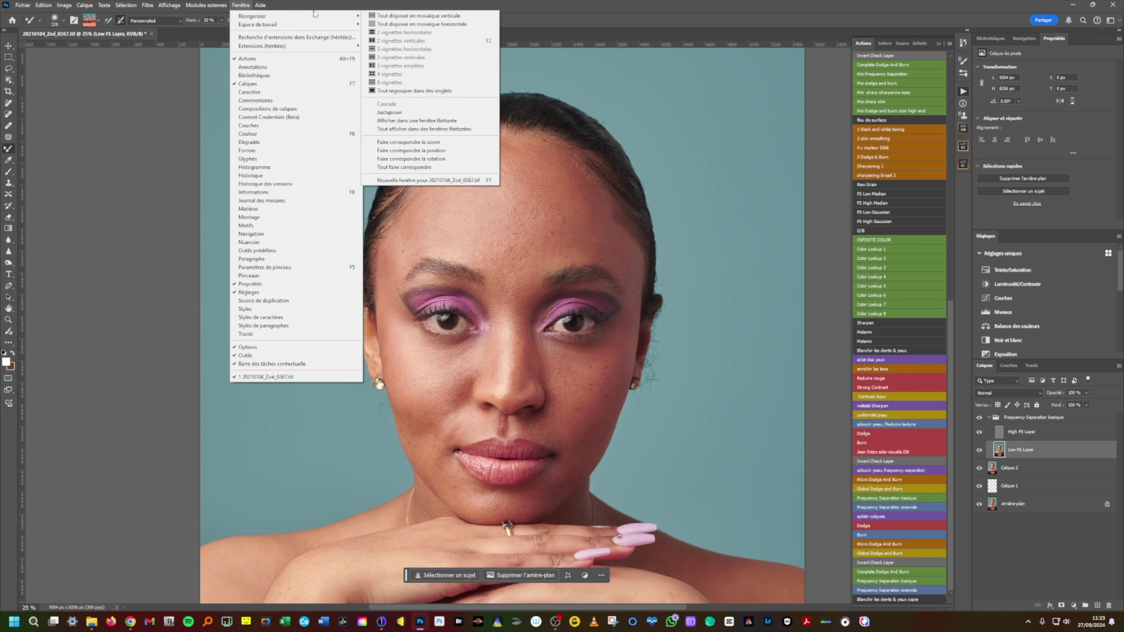
pyautogui.click(423, 181)
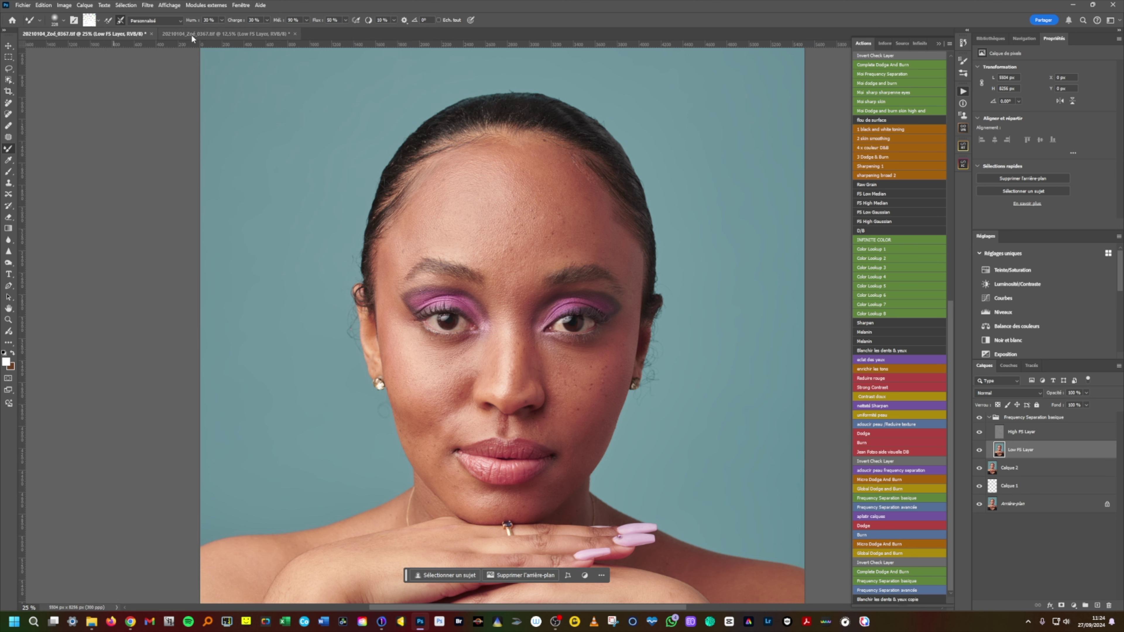
# Tile the two document windows vertically, give the second window more width, collapse the Actions panel and keep a 16.67% overview in the first window
pyautogui.click(241, 5)
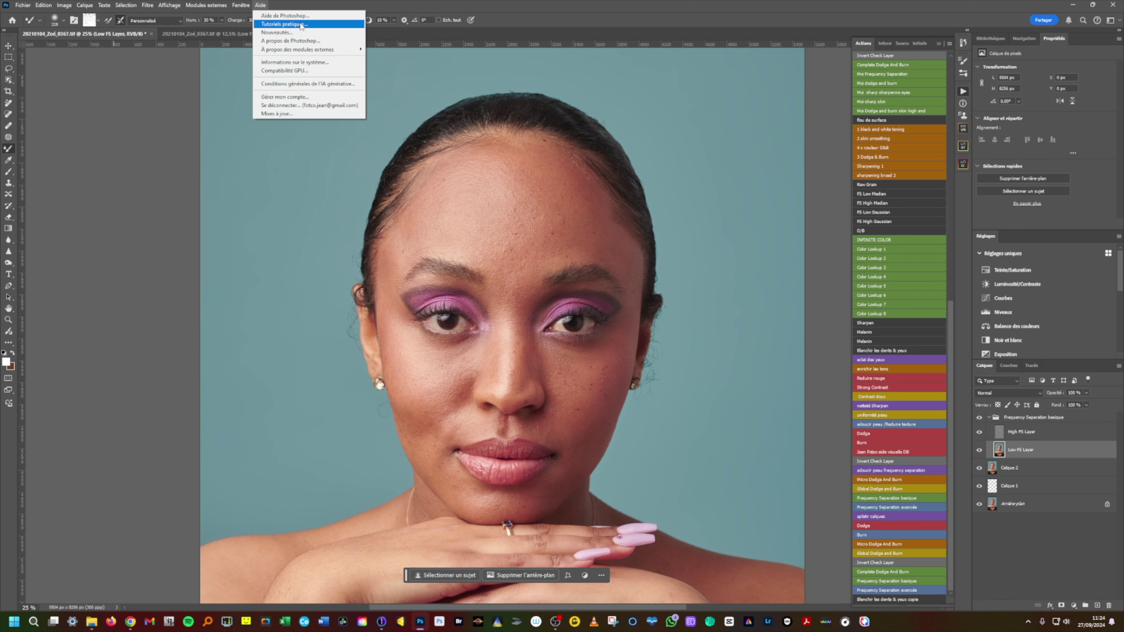
pyautogui.moveTo(323, 16)
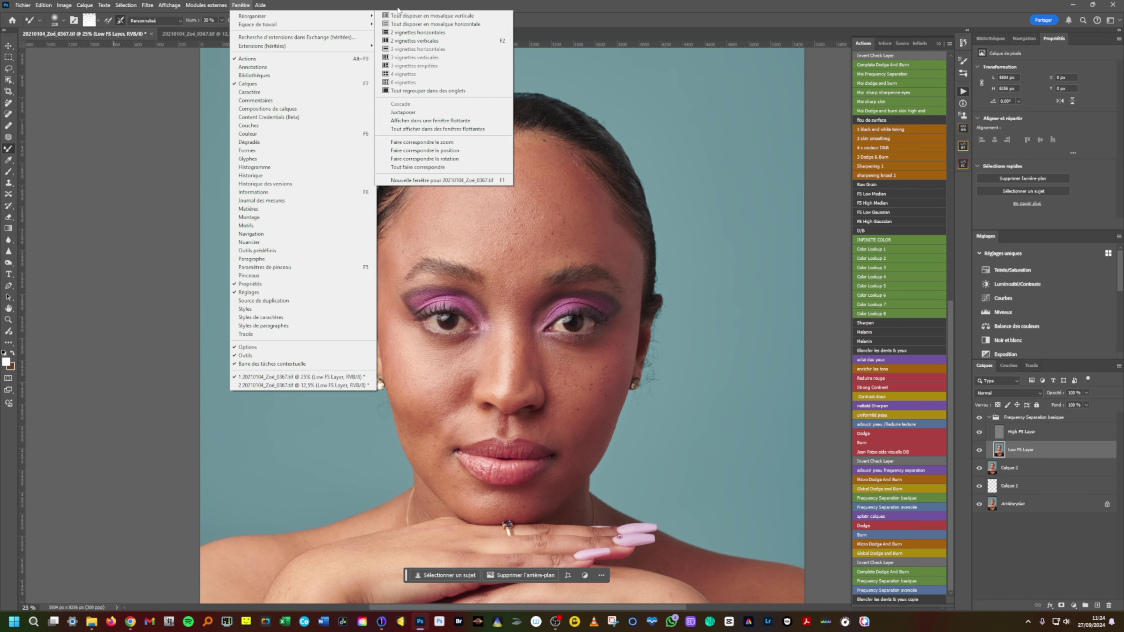
pyautogui.click(409, 42)
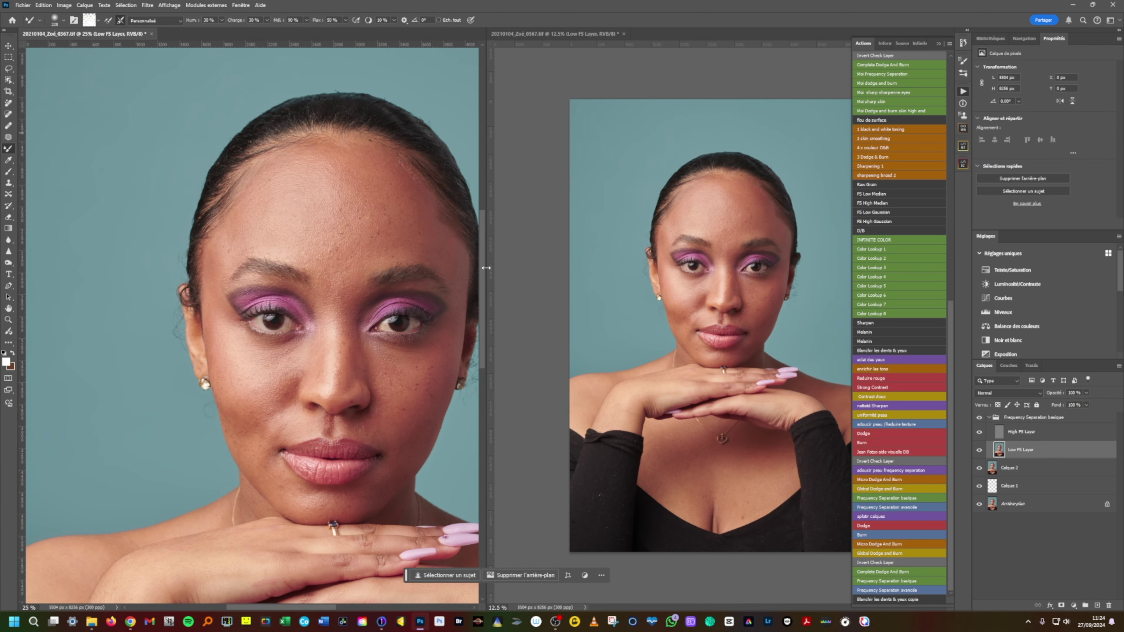
pyautogui.moveTo(485, 273); pyautogui.dragTo(636, 240)
pyautogui.click(938, 43)
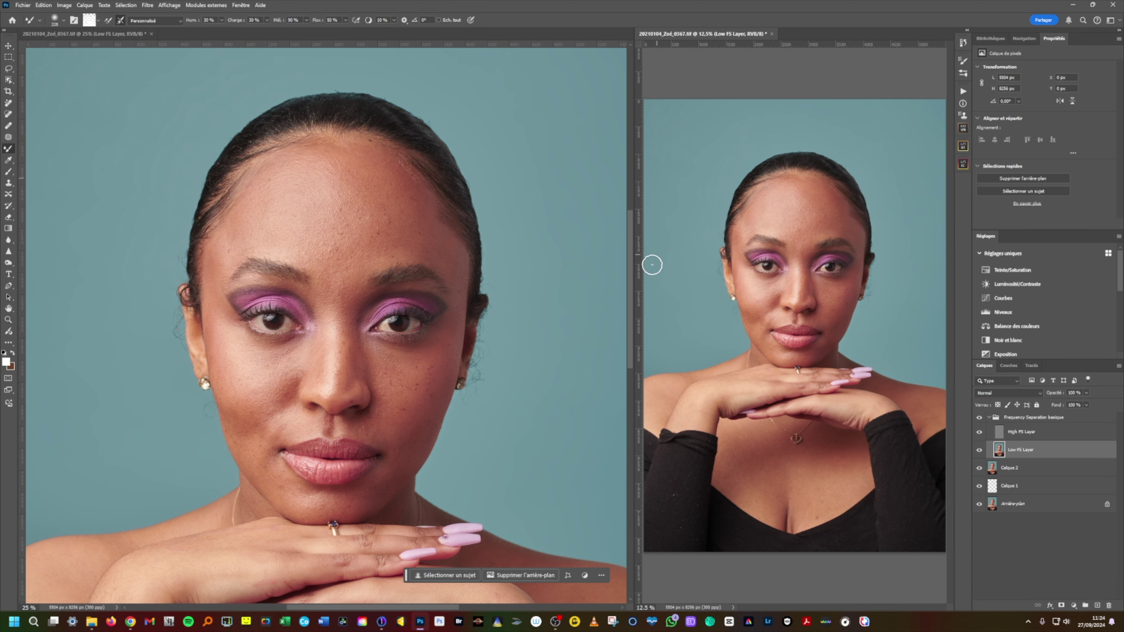
pyautogui.moveTo(633, 271); pyautogui.dragTo(440, 272)
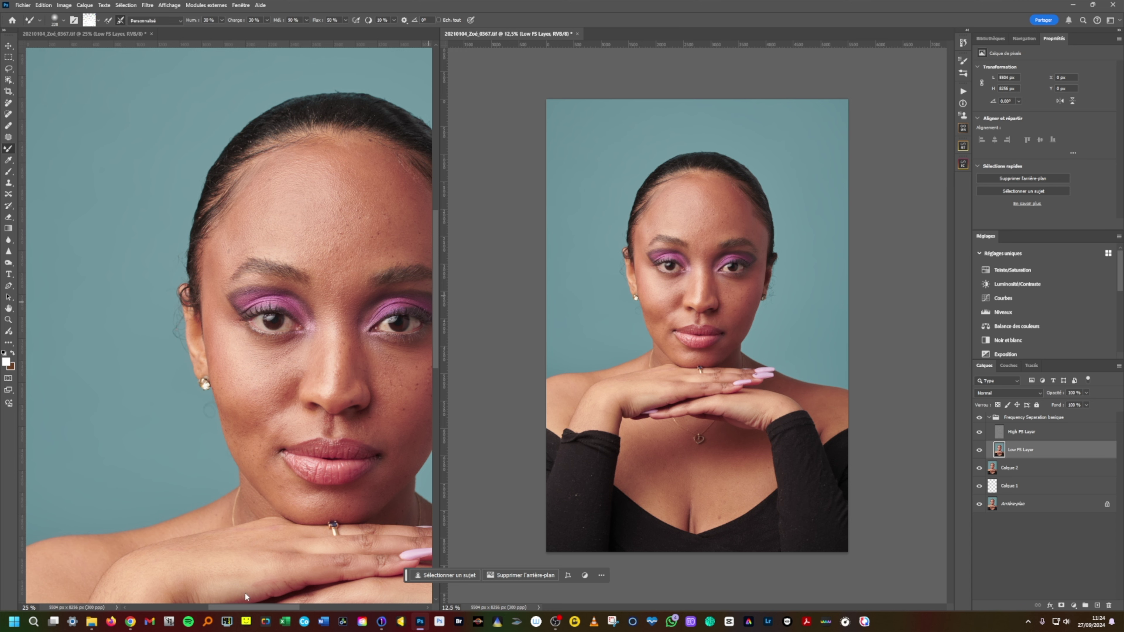
pyautogui.keyDown('alt'); pyautogui.click(261, 305); pyautogui.keyUp('alt')
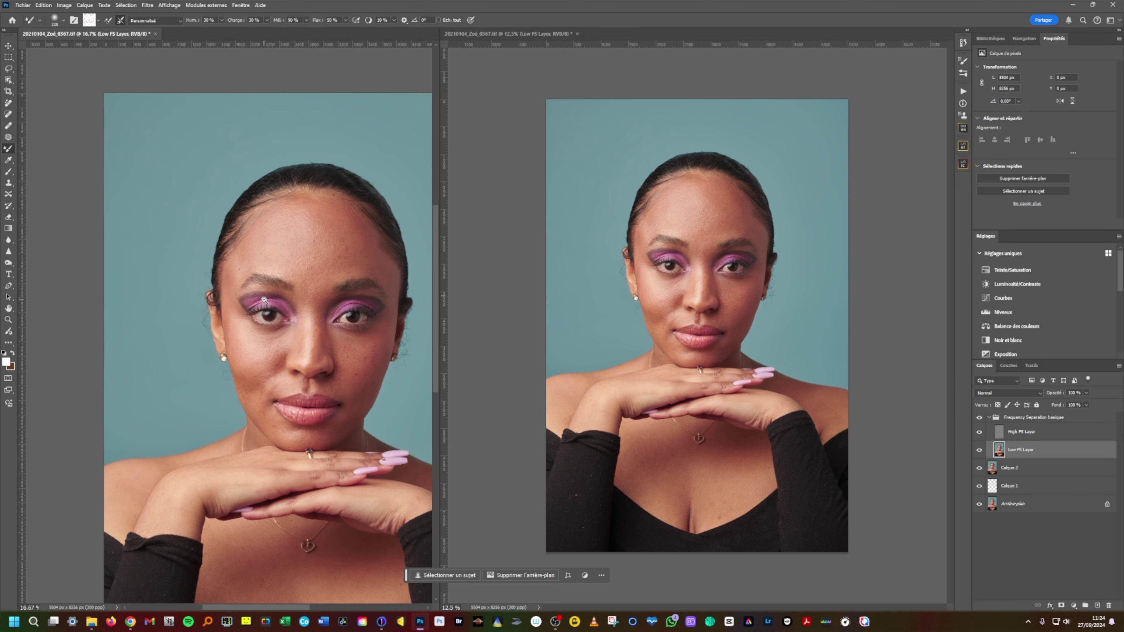
pyautogui.moveTo(297, 296); pyautogui.dragTo(221, 225)
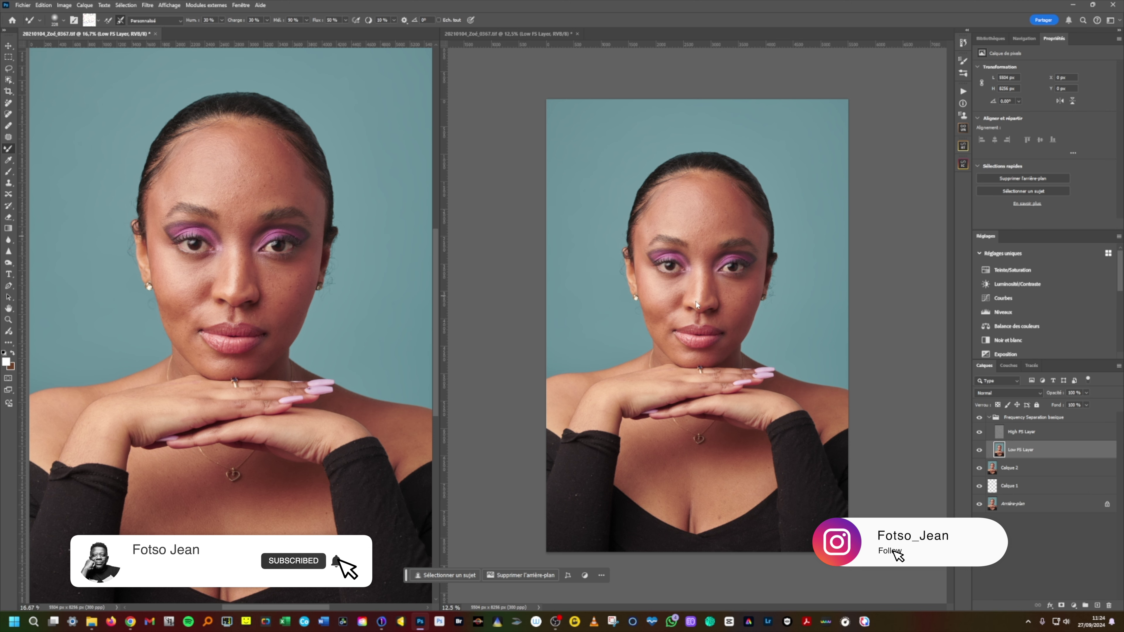
# Smooth the skin of the forehead, right-hand temple and right-hand cheek on the Low FS Layer with the Mixer Brush in the second window
pyautogui.click(714, 301)
pyautogui.keyDown('ctrl'); pyautogui.click(706, 277); pyautogui.keyUp('ctrl')
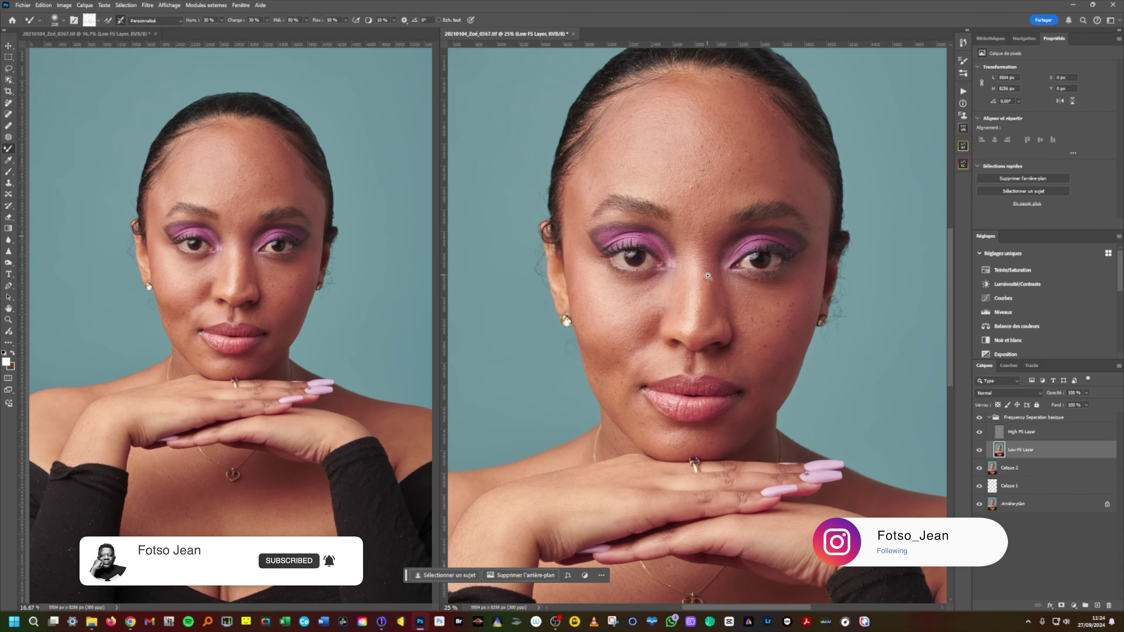
pyautogui.keyDown('ctrl'); pyautogui.click(707, 277); pyautogui.keyUp('ctrl')
pyautogui.moveTo(702, 259); pyautogui.dragTo(693, 370)
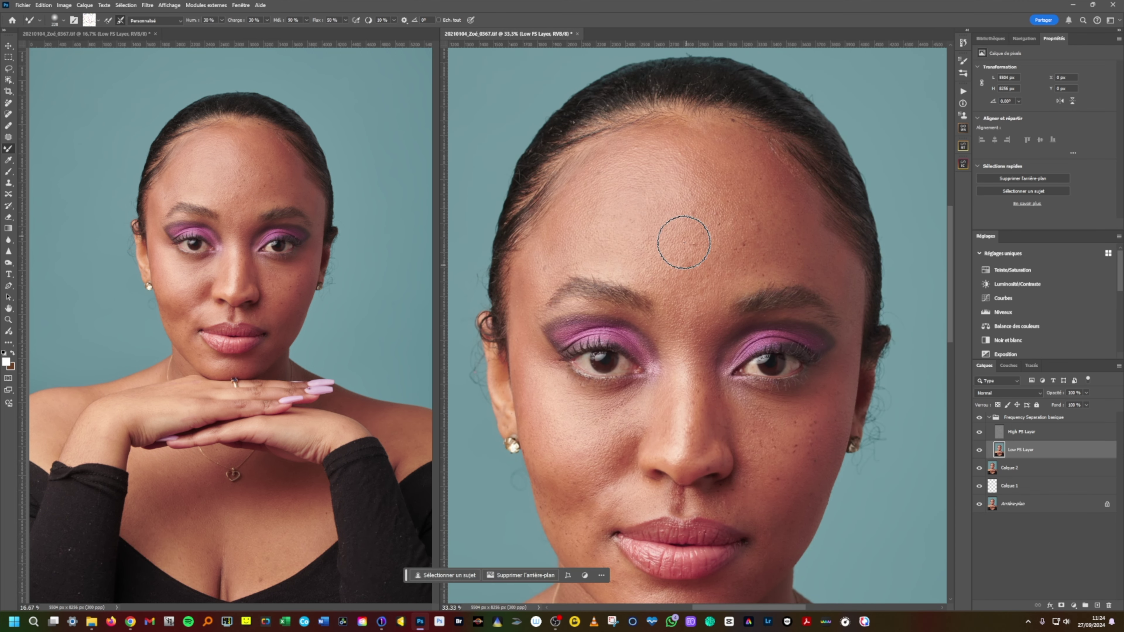
pyautogui.keyDown('alt'); pyautogui.click(666, 228); pyautogui.keyUp('alt')
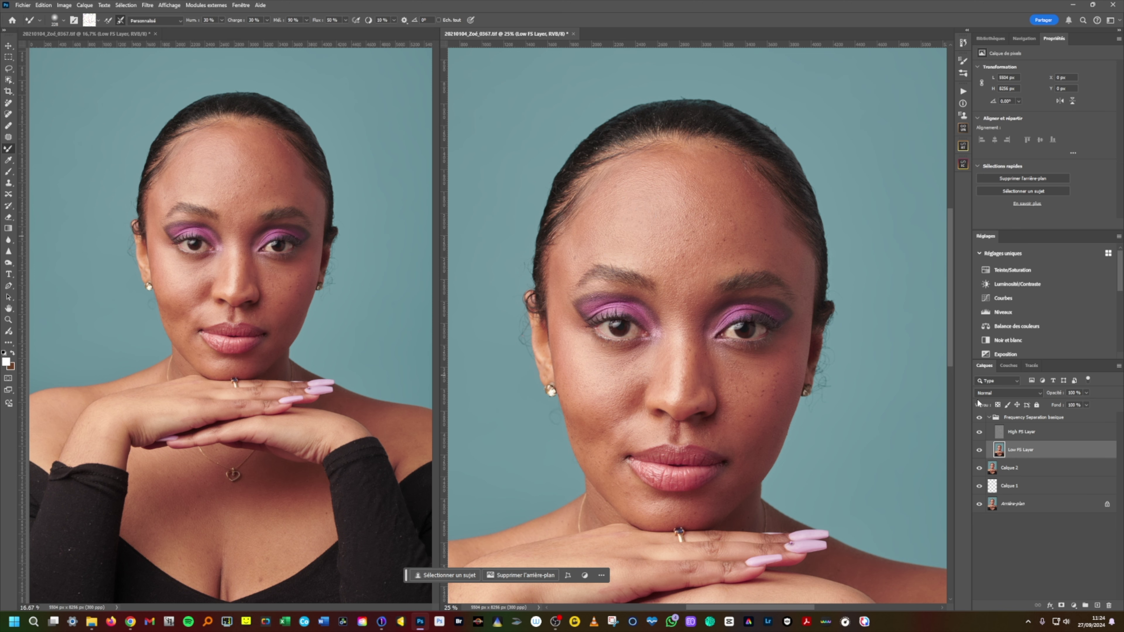
pyautogui.moveTo(632, 215)
pyautogui.mouseDown()
pyautogui.moveTo(609, 223)
pyautogui.moveTo(623, 188)
pyautogui.moveTo(579, 247)
pyautogui.moveTo(642, 172)
pyautogui.moveTo(639, 187)
pyautogui.moveTo(643, 165)
pyautogui.moveTo(684, 183)
pyautogui.mouseUp()
pyautogui.moveTo(748, 197)
pyautogui.mouseDown()
pyautogui.moveTo(740, 188)
pyautogui.moveTo(774, 254)
pyautogui.moveTo(733, 183)
pyautogui.mouseUp()
pyautogui.moveTo(741, 223)
pyautogui.mouseDown()
pyautogui.moveTo(778, 256)
pyautogui.moveTo(734, 184)
pyautogui.moveTo(711, 180)
pyautogui.mouseUp()
pyautogui.moveTo(753, 248)
pyautogui.mouseDown()
pyautogui.moveTo(781, 252)
pyautogui.moveTo(793, 279)
pyautogui.mouseUp()
pyautogui.moveTo(792, 393)
pyautogui.mouseDown()
pyautogui.moveTo(783, 372)
pyautogui.moveTo(773, 424)
pyautogui.moveTo(744, 472)
pyautogui.moveTo(754, 399)
pyautogui.mouseUp()
pyautogui.moveTo(738, 244); pyautogui.dragTo(775, 253)
pyautogui.hotkey('ctrl', '-')
pyautogui.hotkey('ctrl', '-')
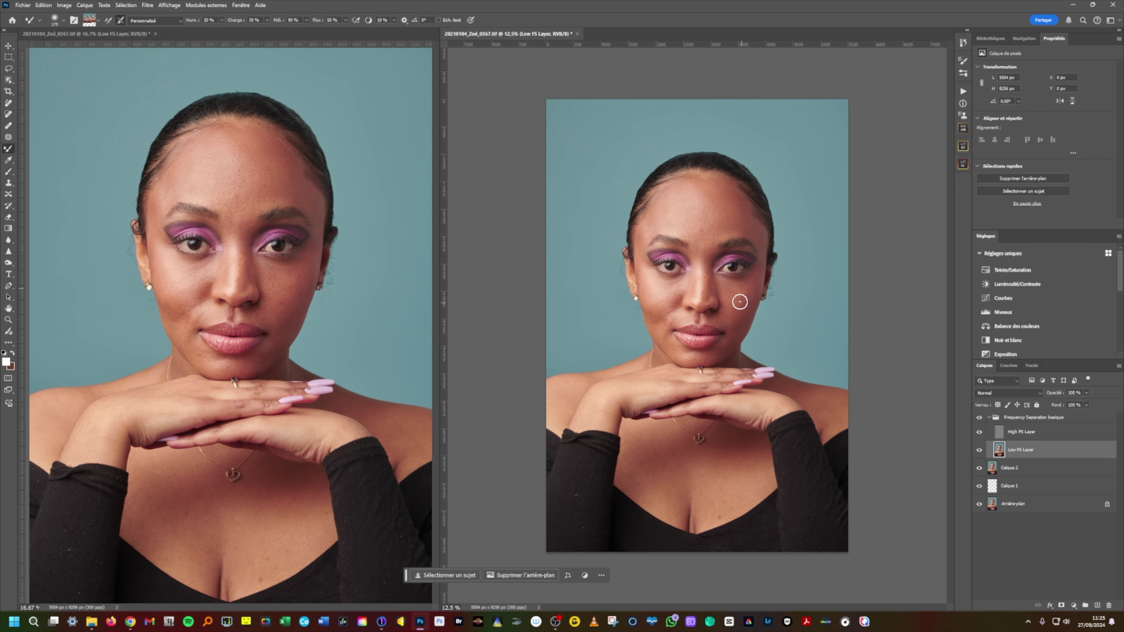
# Compare the portrait with and without the Frequency Separation basique group
pyautogui.scroll(2, 740, 303)
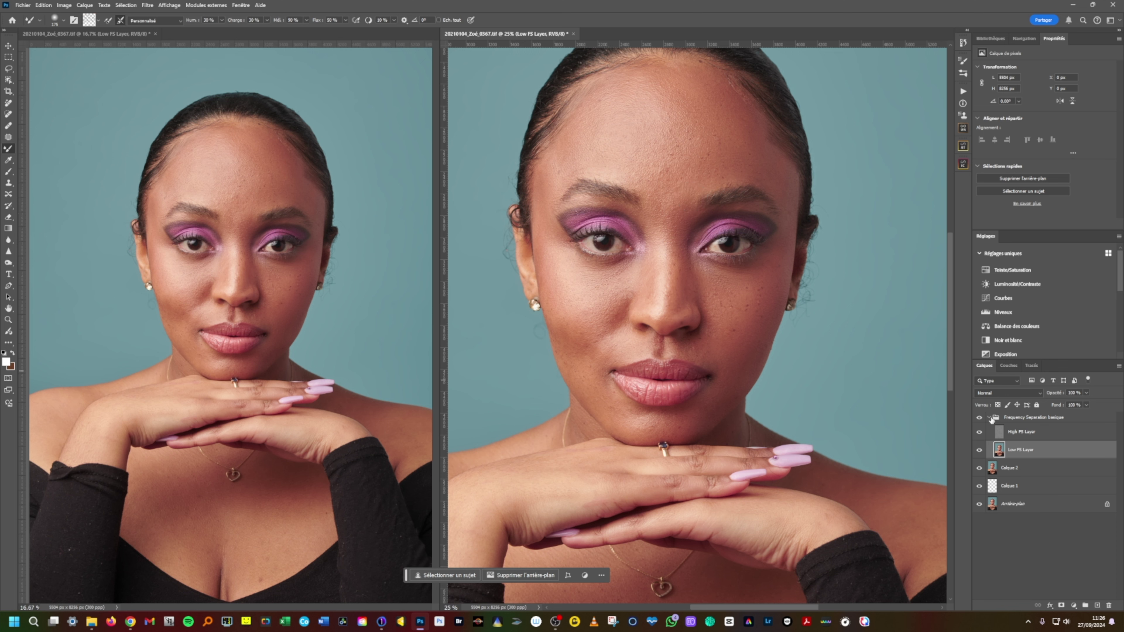
pyautogui.click(977, 418)
pyautogui.click(978, 420)
pyautogui.click(979, 420)
pyautogui.click(979, 420)
pyautogui.click(979, 420)
pyautogui.click(981, 420)
# Blend the skin tones around the right-hand eyebrow and on the forehead above it with the Mixer Brush
pyautogui.moveTo(755, 193); pyautogui.dragTo(769, 192)
pyautogui.moveTo(741, 133); pyautogui.dragTo(735, 145)
pyautogui.hotkey('ctrl', '-')
pyautogui.hotkey('ctrl', '-')
pyautogui.hotkey('ctrl', '-')
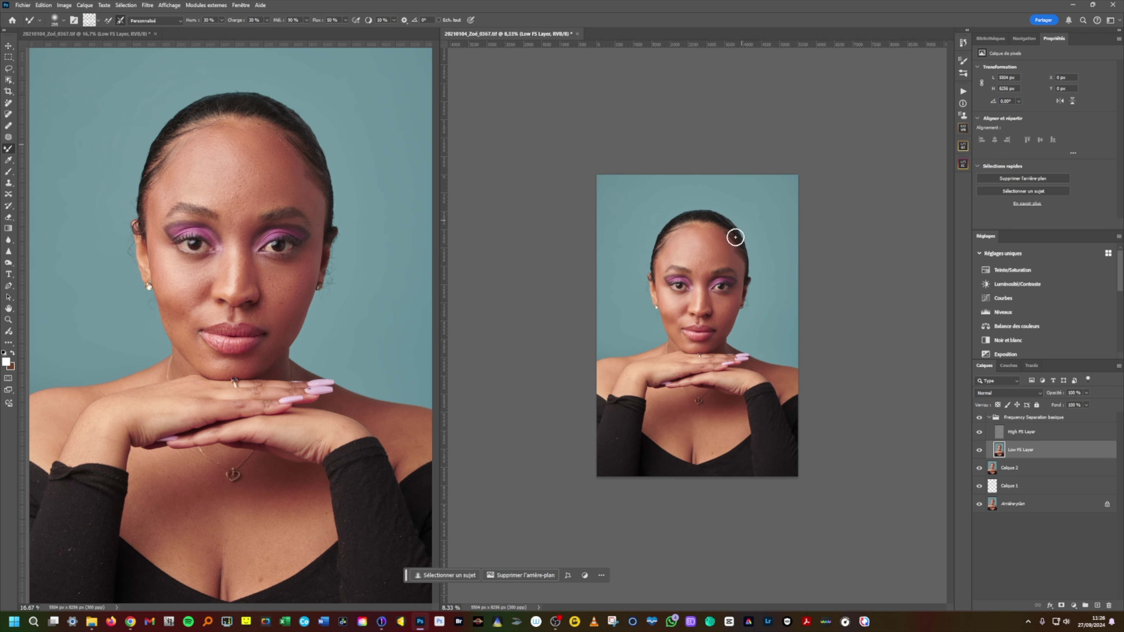
# Smooth the hand and the upper chest on the Low FS Layer using a smaller Mixer Brush
pyautogui.keyDown('alt'); pyautogui.click(718, 250); pyautogui.keyUp('alt')
pyautogui.scroll(2, 733, 318)
pyautogui.press('[')
pyautogui.press('[')
pyautogui.press('[')
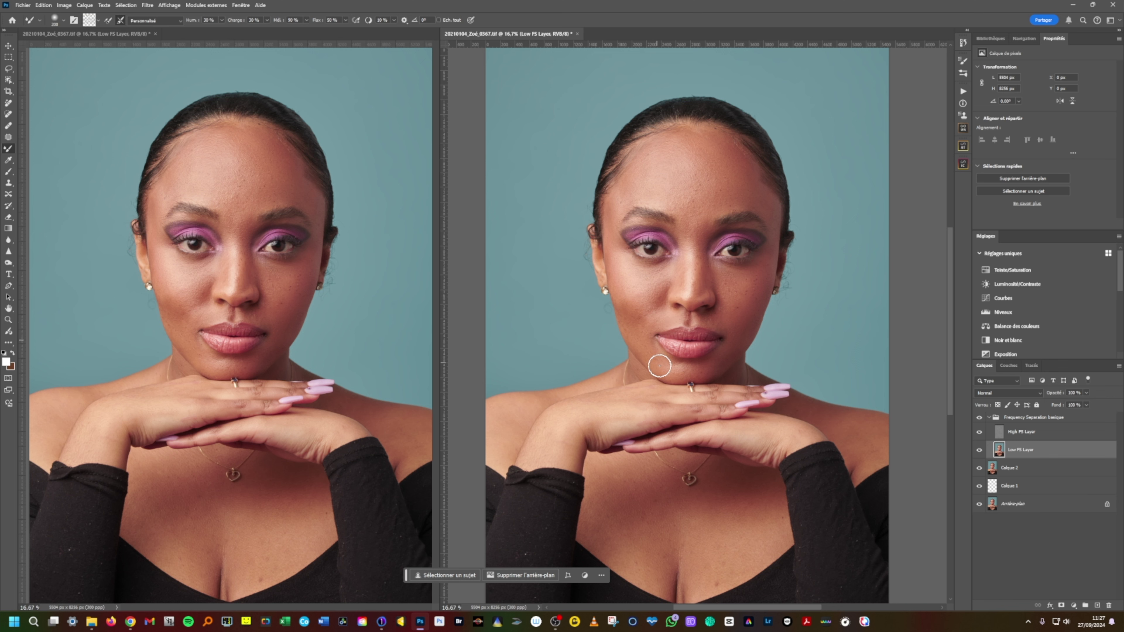
pyautogui.moveTo(619, 415); pyautogui.dragTo(623, 417)
pyautogui.moveTo(633, 543); pyautogui.dragTo(651, 532)
pyautogui.moveTo(713, 568)
pyautogui.mouseDown()
pyautogui.moveTo(720, 530)
pyautogui.moveTo(738, 538)
pyautogui.moveTo(765, 514)
pyautogui.moveTo(722, 564)
pyautogui.moveTo(709, 539)
pyautogui.mouseUp()
pyautogui.press('[')
pyautogui.press('[')
pyautogui.moveTo(718, 582); pyautogui.dragTo(709, 585)
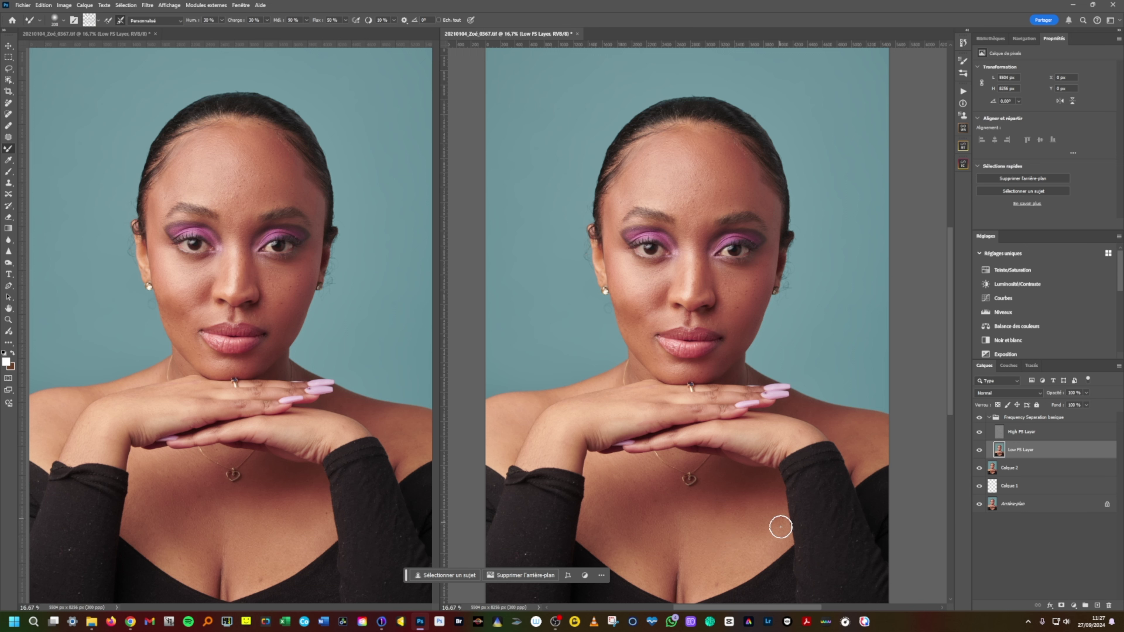
# Enlarge the Mixer Brush and even out the broad skin tones of the chest below the necklace
pyautogui.press(']')
pyautogui.press(']')
pyautogui.press(']')
pyautogui.press('[')
pyautogui.press('[')
pyautogui.press(']')
pyautogui.press(']')
pyautogui.press(']')
pyautogui.press(']')
pyautogui.moveTo(746, 508); pyautogui.dragTo(725, 510)
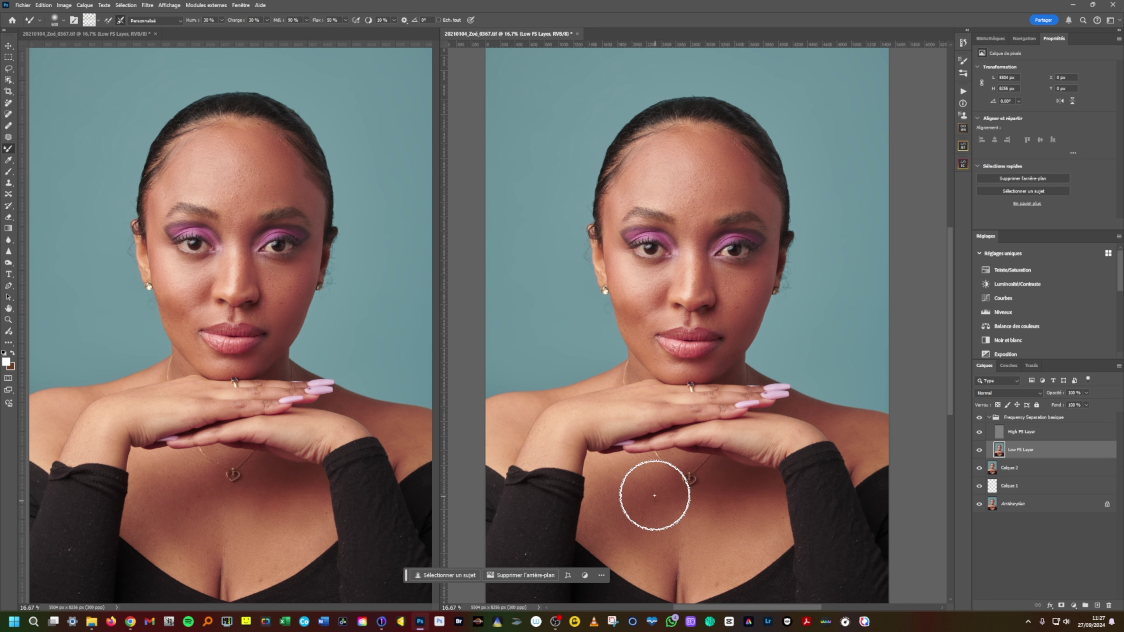
# Reduce the Mixer Brush size and blend the skin on the left-hand shoulder near the sleeve
pyautogui.press('[')
pyautogui.press('[')
pyautogui.press('[')
pyautogui.press('[')
pyautogui.moveTo(514, 430)
pyautogui.mouseDown()
pyautogui.moveTo(504, 422)
pyautogui.moveTo(499, 433)
pyautogui.moveTo(507, 451)
pyautogui.mouseUp()
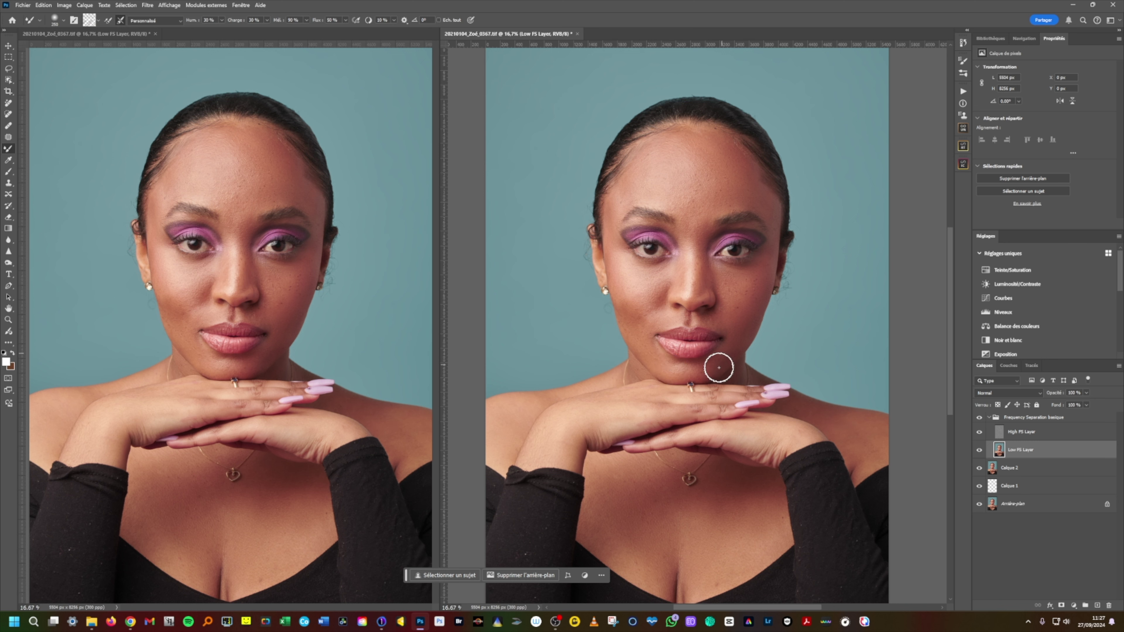
pyautogui.press(']')
pyautogui.press(']')
pyautogui.press('[')
pyautogui.press('[')
# Collapse the Frequency Separation basique group and toggle its visibility to compare the full portrait before and after smoothing
pyautogui.keyDown('alt'); pyautogui.click(684, 364); pyautogui.keyUp('alt')
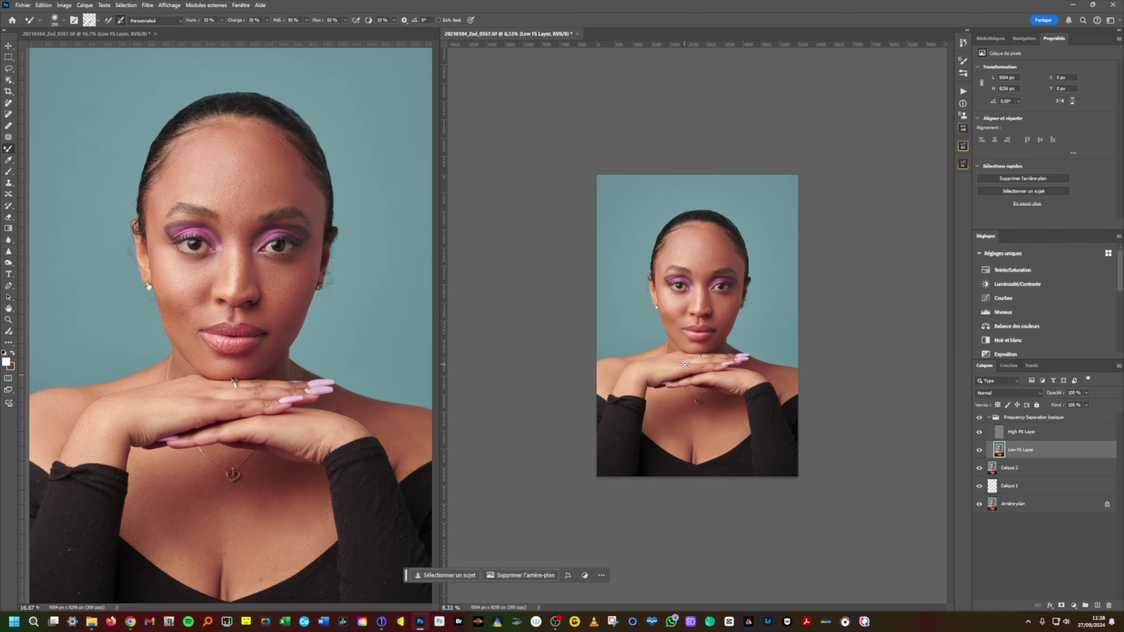
pyautogui.click(988, 418)
pyautogui.click(979, 420)
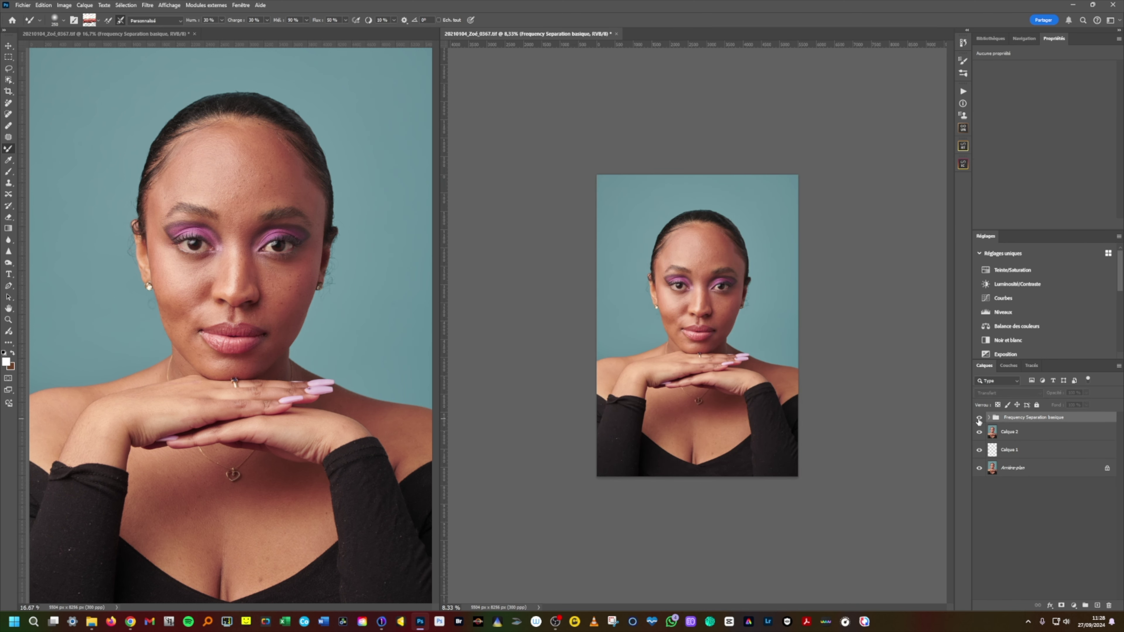
pyautogui.click(980, 420)
pyautogui.click(979, 420)
pyautogui.click(979, 419)
pyautogui.click(979, 420)
pyautogui.click(979, 419)
pyautogui.click(979, 420)
pyautogui.click(979, 420)
# Reselect the Low FS Layer and blend the cheeks and forehead further with the Mixer Brush
pyautogui.click(989, 418)
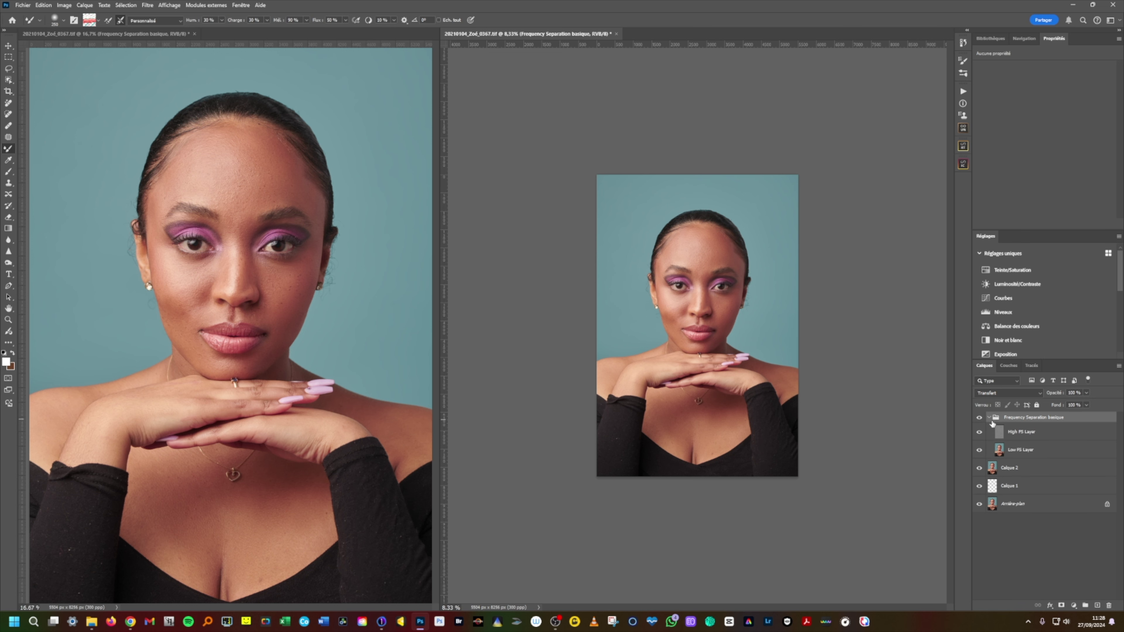
pyautogui.click(1000, 449)
pyautogui.scroll(2, 652, 316)
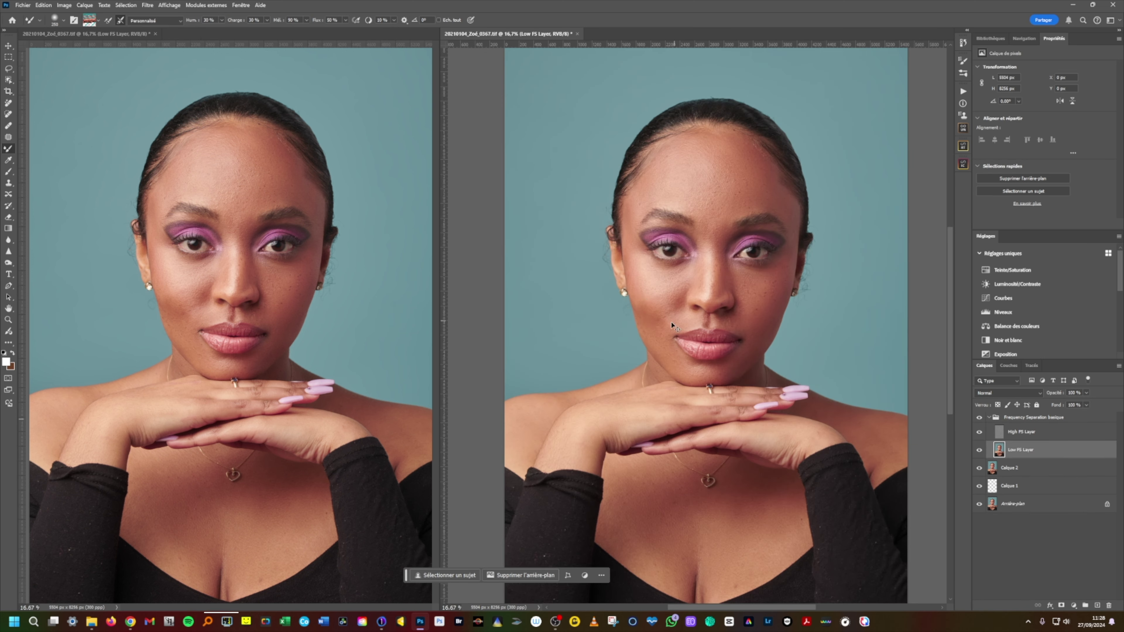
pyautogui.moveTo(643, 305)
pyautogui.mouseDown()
pyautogui.moveTo(634, 288)
pyautogui.moveTo(647, 311)
pyautogui.moveTo(664, 307)
pyautogui.moveTo(684, 367)
pyautogui.moveTo(714, 370)
pyautogui.mouseUp()
pyautogui.moveTo(758, 322); pyautogui.dragTo(757, 295)
pyautogui.moveTo(745, 206)
pyautogui.mouseDown()
pyautogui.moveTo(758, 183)
pyautogui.moveTo(746, 151)
pyautogui.moveTo(707, 138)
pyautogui.moveTo(668, 162)
pyautogui.moveTo(632, 213)
pyautogui.moveTo(648, 183)
pyautogui.moveTo(674, 205)
pyautogui.moveTo(718, 211)
pyautogui.moveTo(738, 193)
pyautogui.moveTo(751, 199)
pyautogui.moveTo(766, 176)
pyautogui.moveTo(779, 188)
pyautogui.moveTo(754, 162)
pyautogui.moveTo(789, 222)
pyautogui.moveTo(788, 279)
pyautogui.moveTo(750, 330)
pyautogui.moveTo(691, 369)
pyautogui.moveTo(741, 362)
pyautogui.moveTo(744, 312)
pyautogui.moveTo(763, 282)
pyautogui.moveTo(721, 268)
pyautogui.moveTo(712, 236)
pyautogui.mouseUp()
pyautogui.keyDown('alt'); pyautogui.click(725, 316); pyautogui.keyUp('alt')
pyautogui.keyDown('alt'); pyautogui.click(732, 313); pyautogui.keyUp('alt')
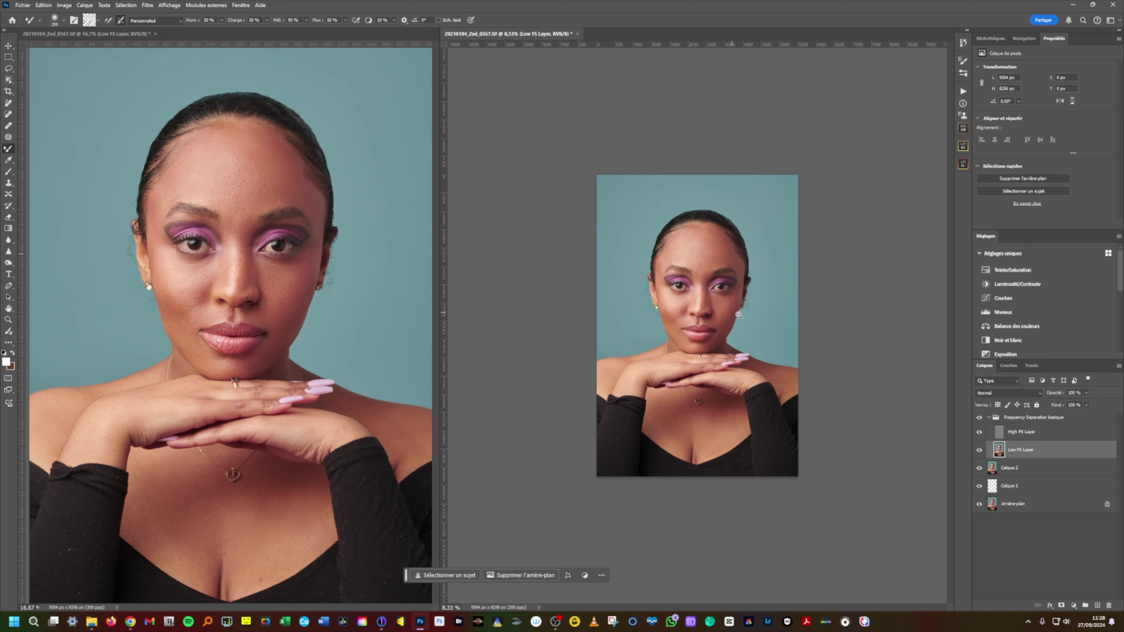
# Collapse the frequency separation group and check the retouch against the unsmoothed portrait once more
pyautogui.click(989, 417)
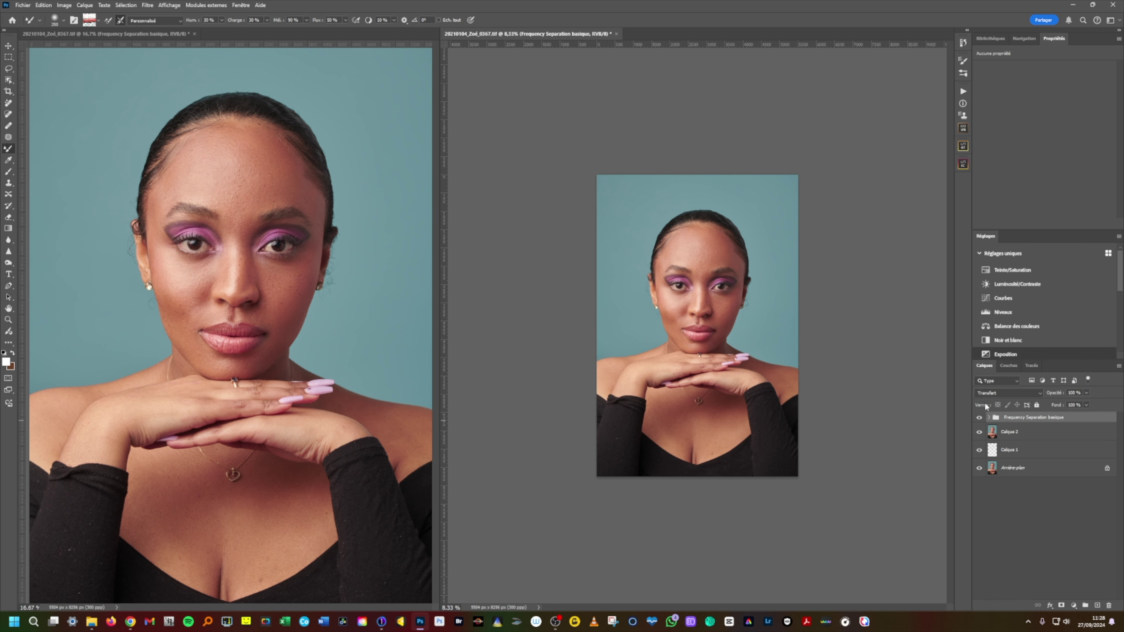
pyautogui.click(979, 418)
pyautogui.click(979, 418)
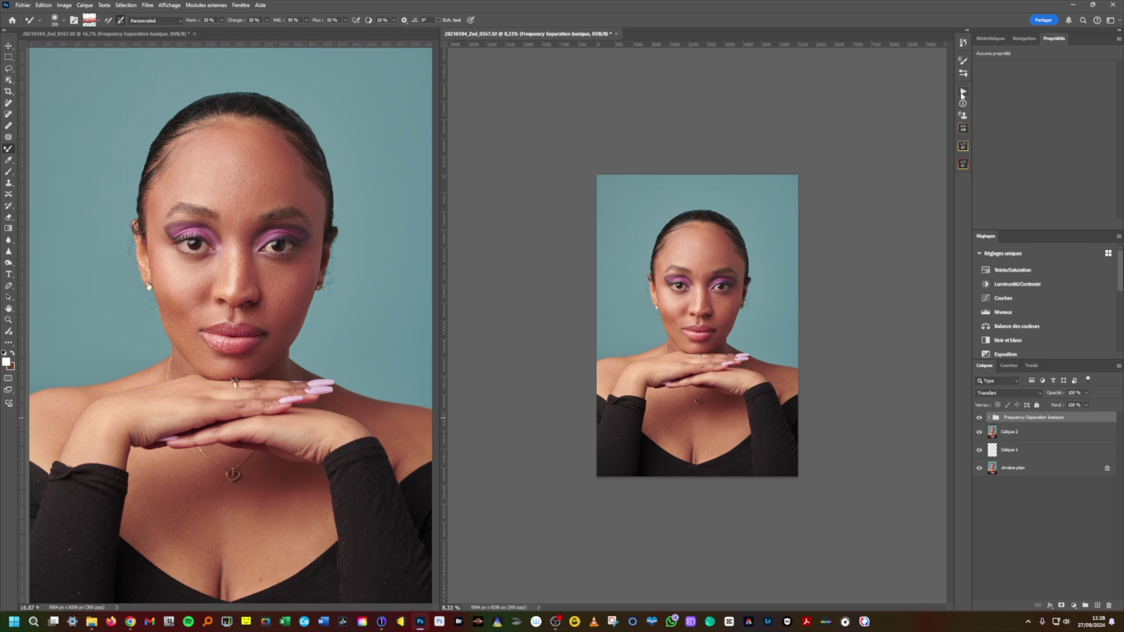
# Run the Global Dodge and Burn action and the aide visuelle DB action, and make the highlight contrast curve in the visual-aid group visible
pyautogui.click(963, 93)
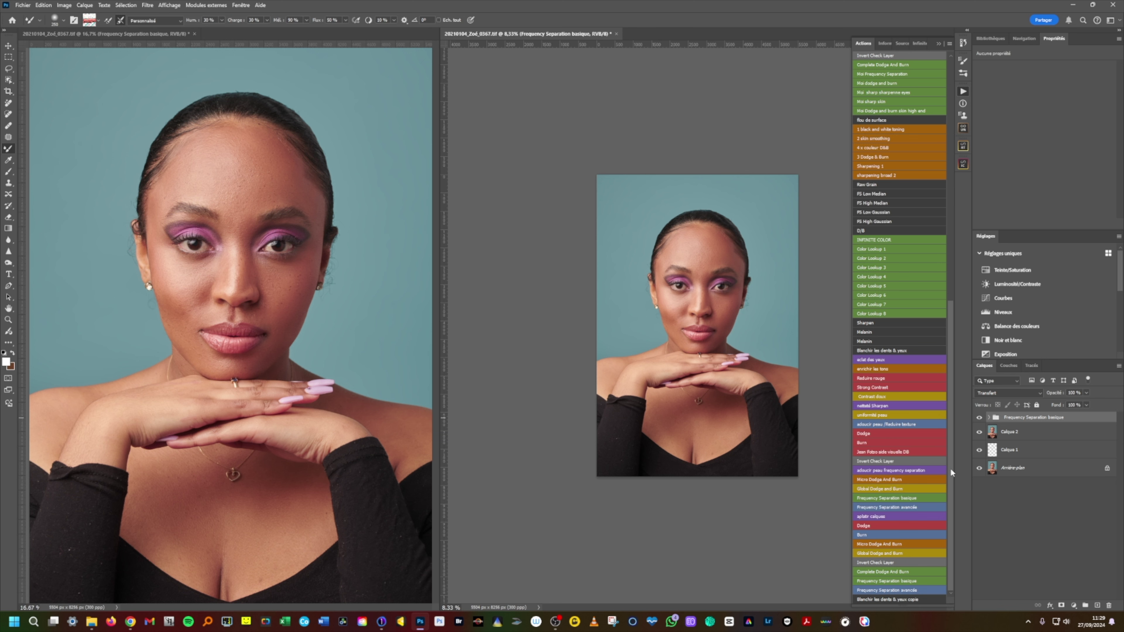
pyautogui.click(879, 553)
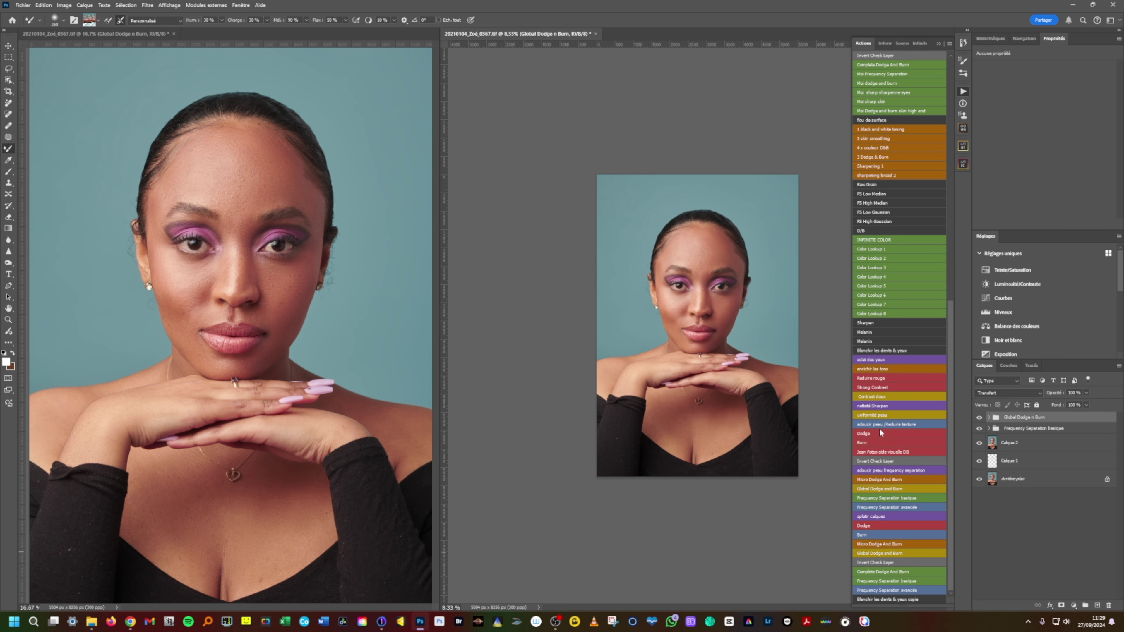
pyautogui.click(882, 453)
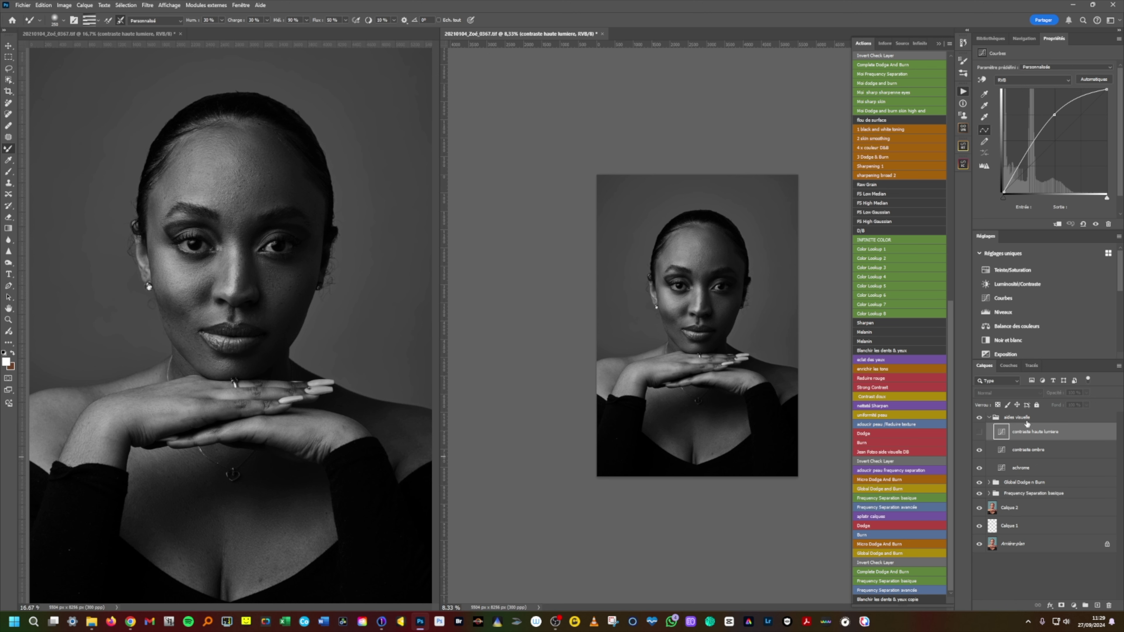
pyautogui.click(979, 433)
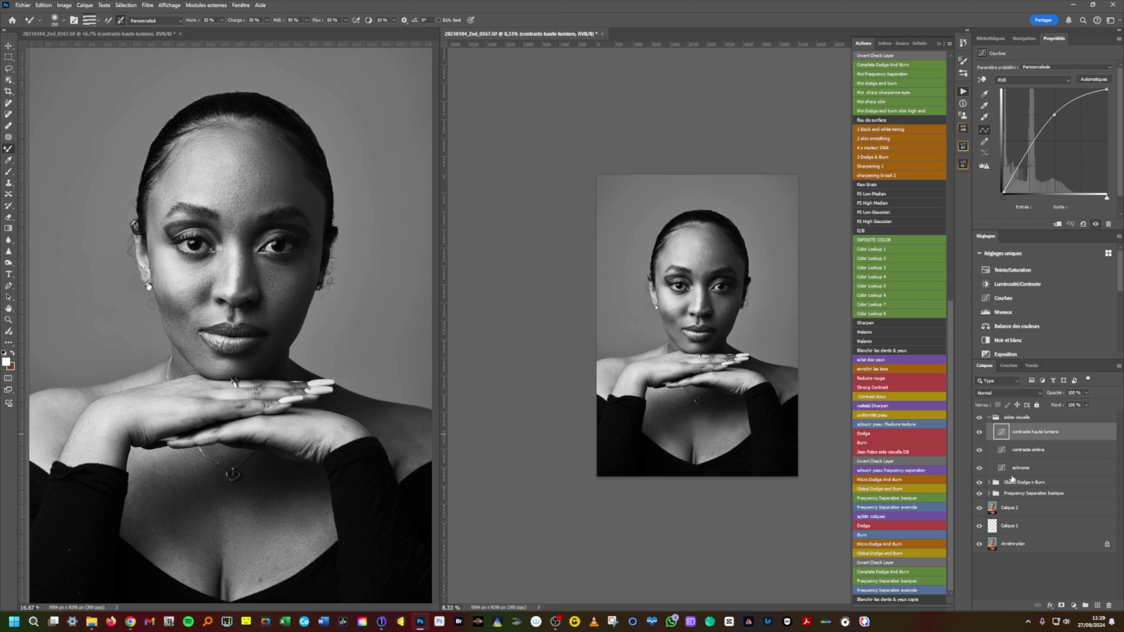
# Expand the Global Dodge n Burn group and lower the opacity of the visual aid's shadow contrast layer to about 80%
pyautogui.click(989, 483)
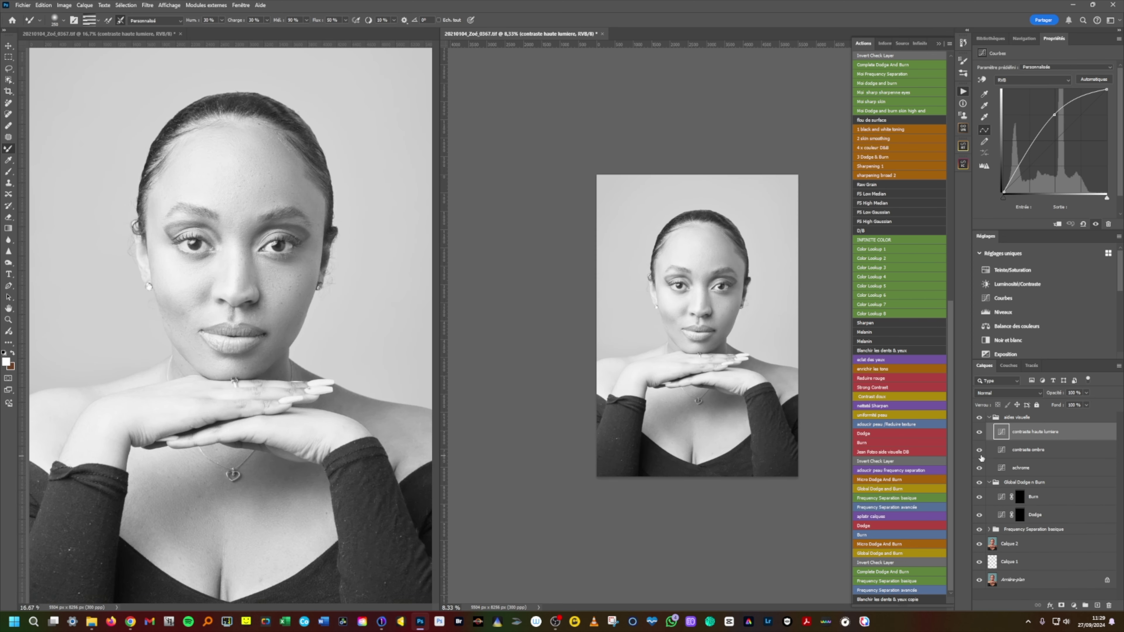
pyautogui.click(979, 450)
pyautogui.click(1023, 450)
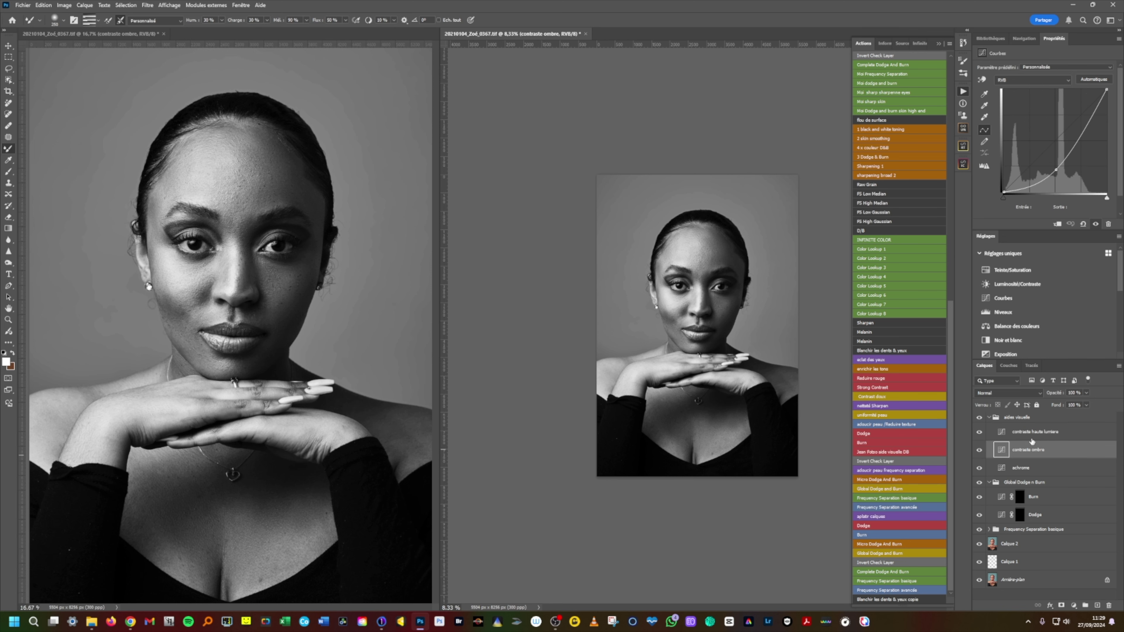
pyautogui.moveTo(1075, 405); pyautogui.dragTo(1079, 405)
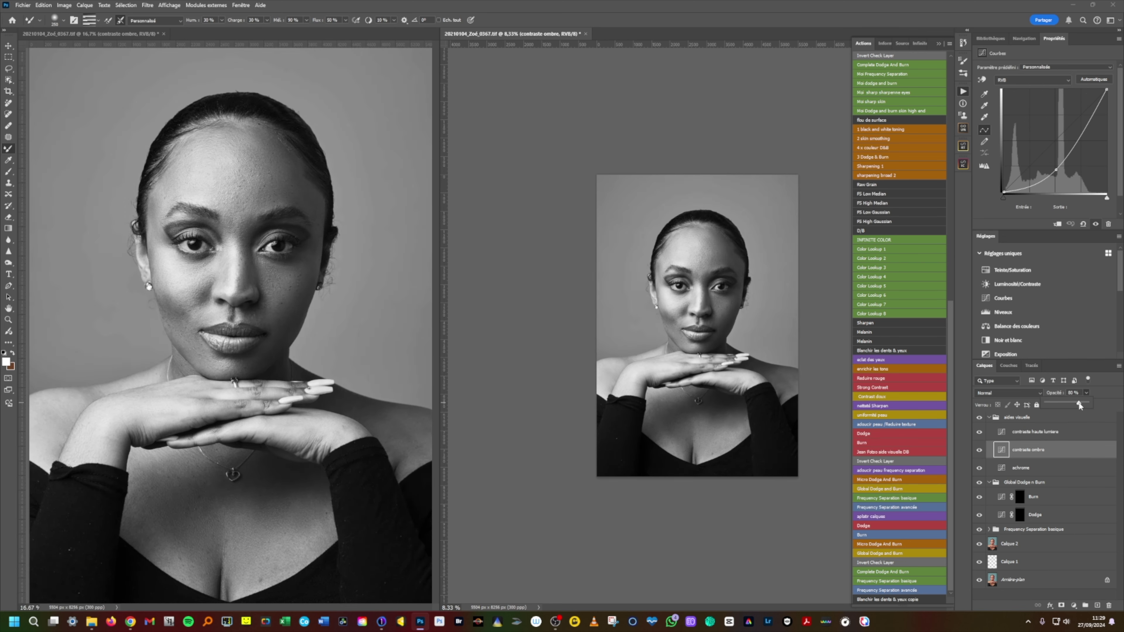
# Select the Dodge layer's mask and set up the Brush tool with 100% opacity and 1% flow
pyautogui.click(1019, 515)
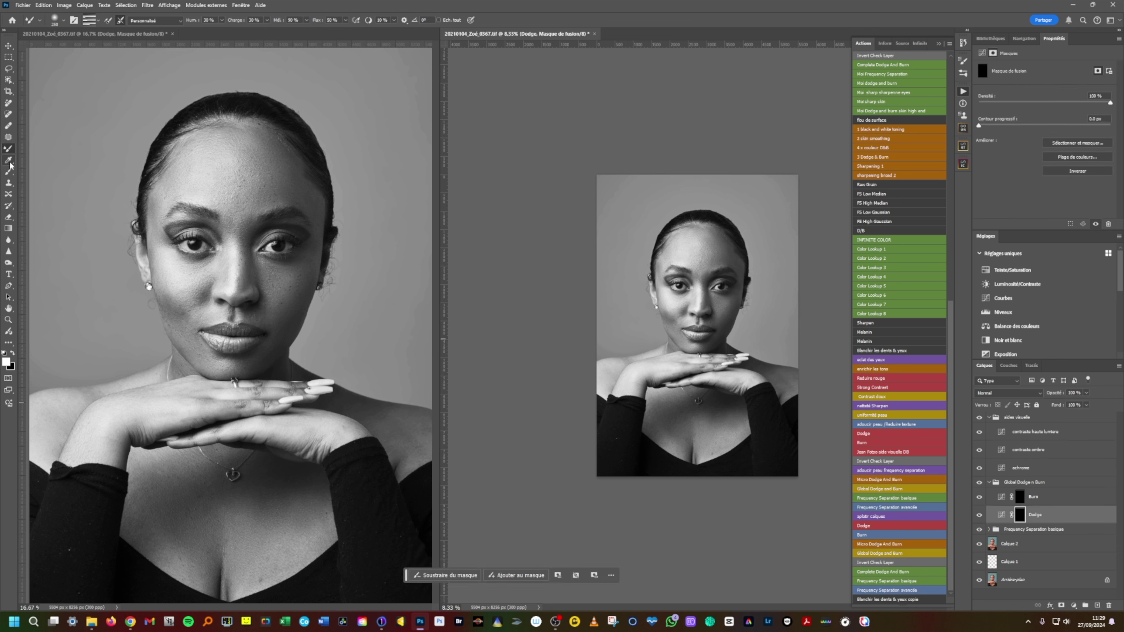
pyautogui.click(10, 172)
pyautogui.click(210, 21)
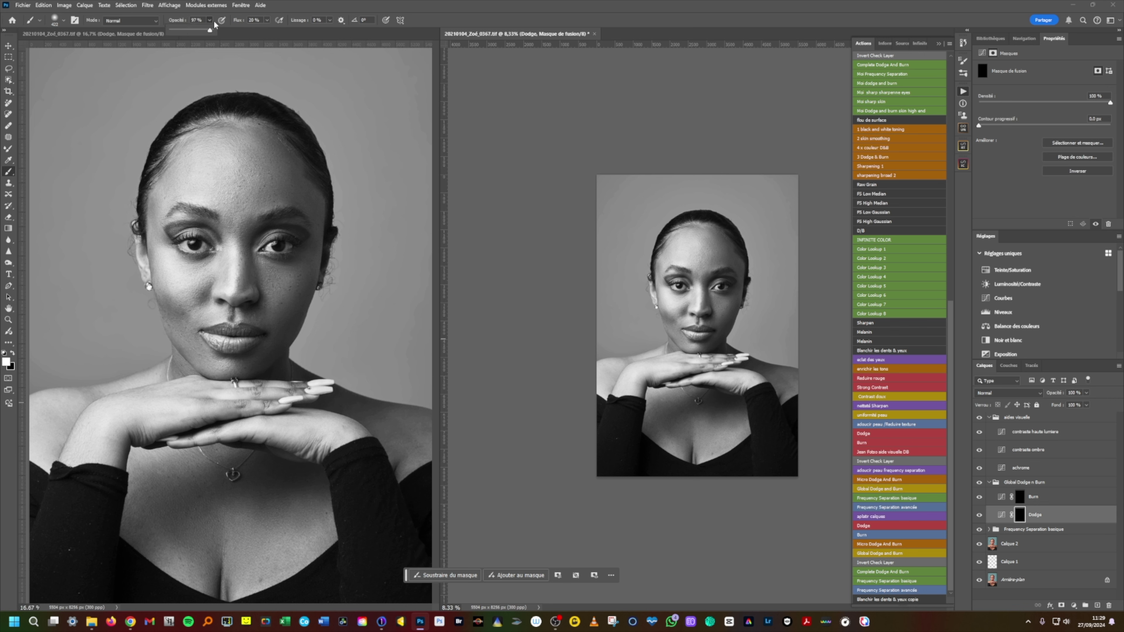
pyautogui.click(267, 21)
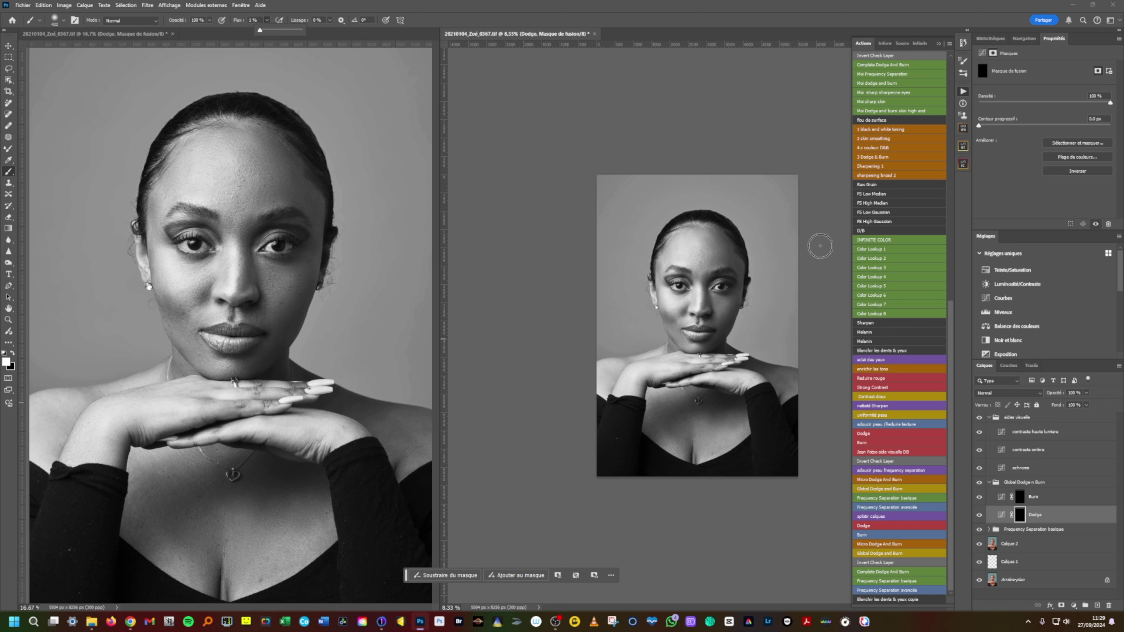
pyautogui.click(1020, 514)
pyautogui.keyDown('ctrl'); pyautogui.click(712, 272); pyautogui.keyUp('ctrl')
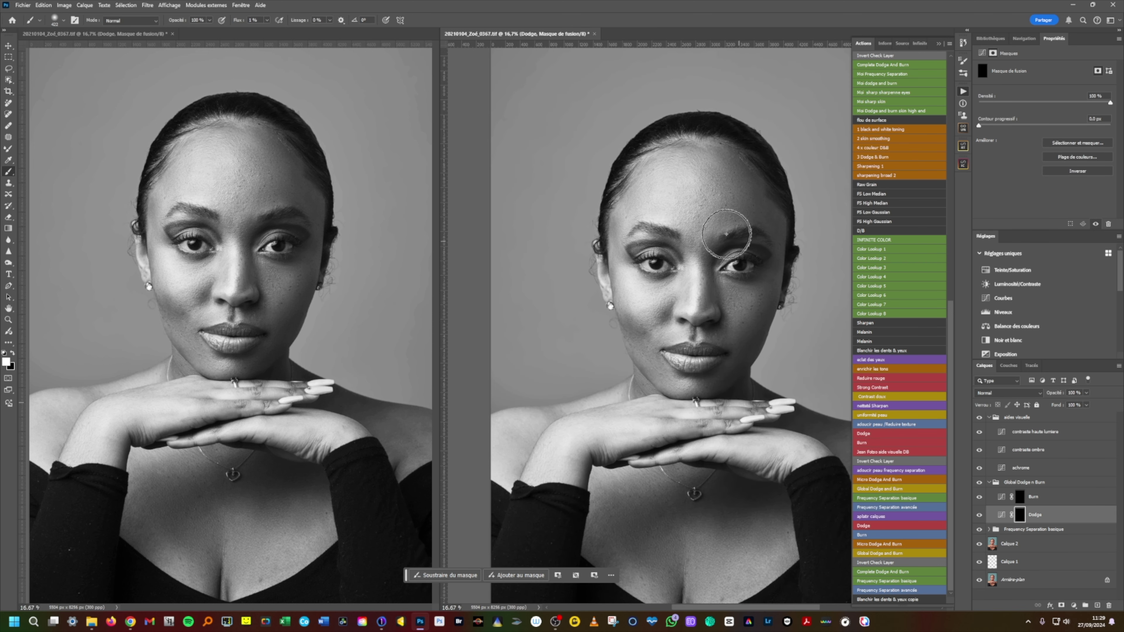
# Raise the opacity of the visual aid's shadow contrast layer, contraste ombre, to 100%
pyautogui.moveTo(697, 208); pyautogui.dragTo(687, 208)
pyautogui.click(1033, 450)
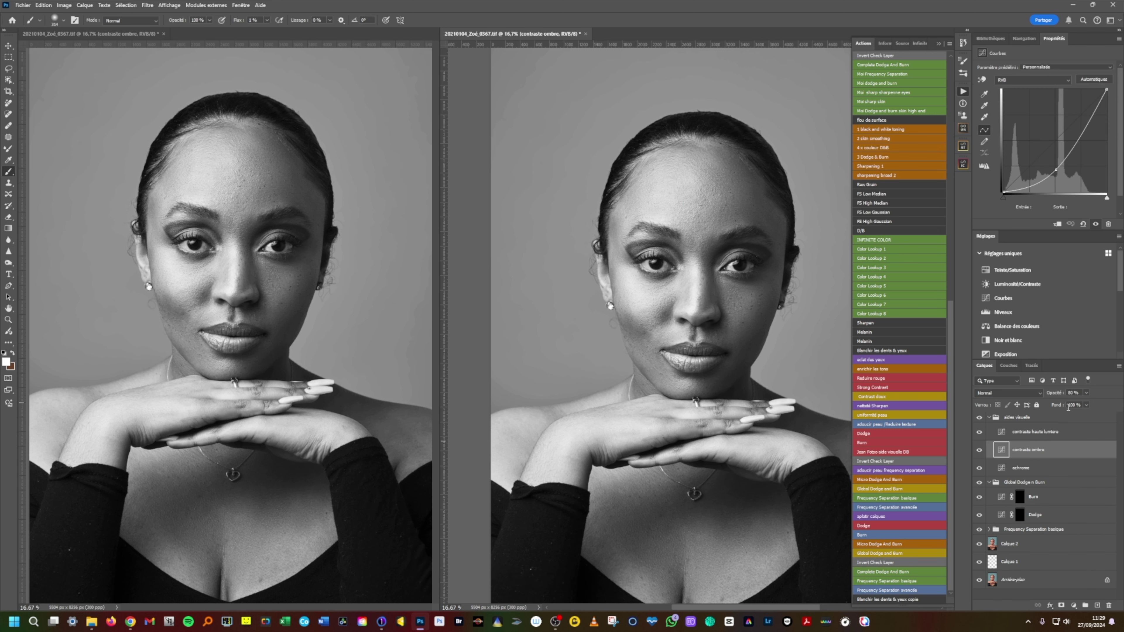
pyautogui.click(1086, 392)
pyautogui.moveTo(1086, 403); pyautogui.dragTo(1100, 404)
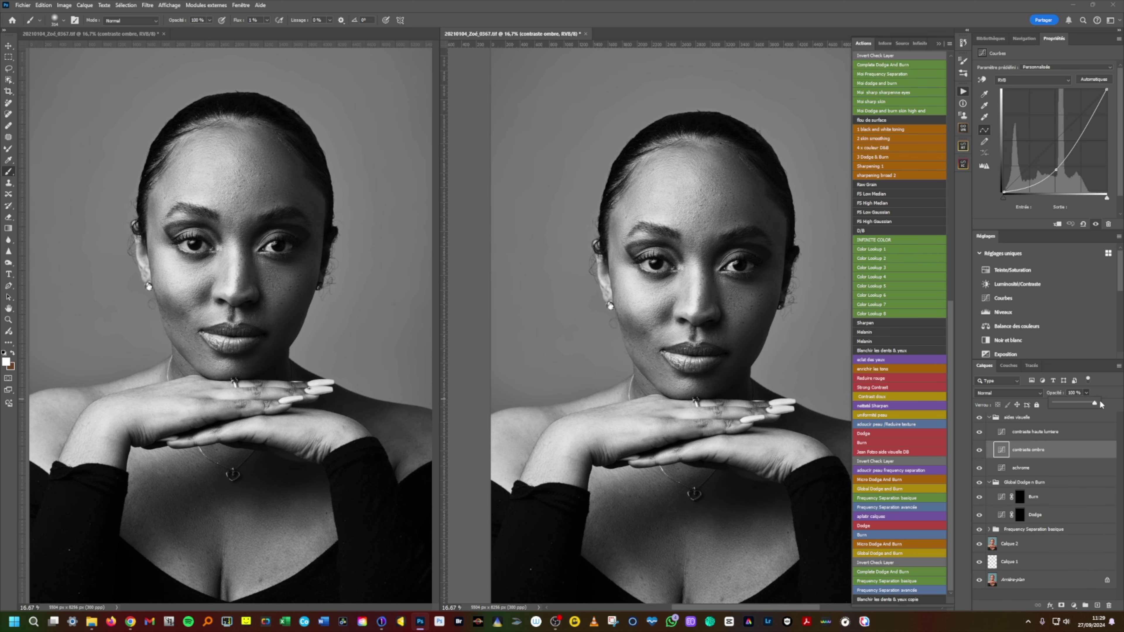
# Hide the visual aid's highlight contrast layer and dodge the forehead and cheek on the Dodge mask with a smaller brush
pyautogui.click(1020, 515)
pyautogui.moveTo(662, 197); pyautogui.dragTo(657, 198)
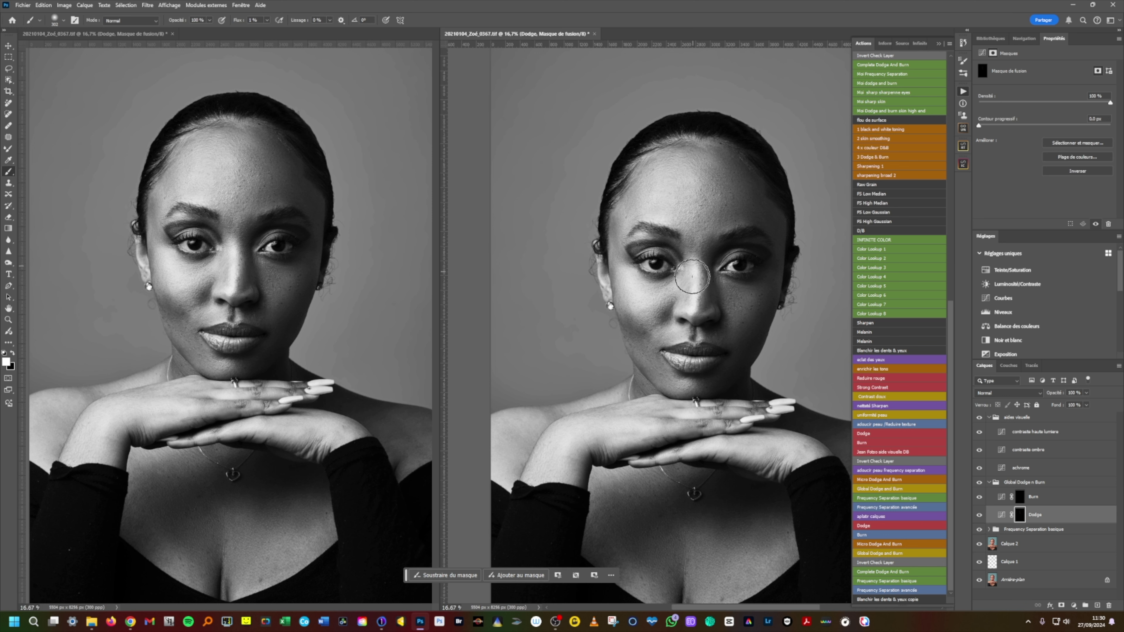
pyautogui.press('[')
pyautogui.press('[')
pyautogui.press('[')
pyautogui.press('[')
pyautogui.click(979, 433)
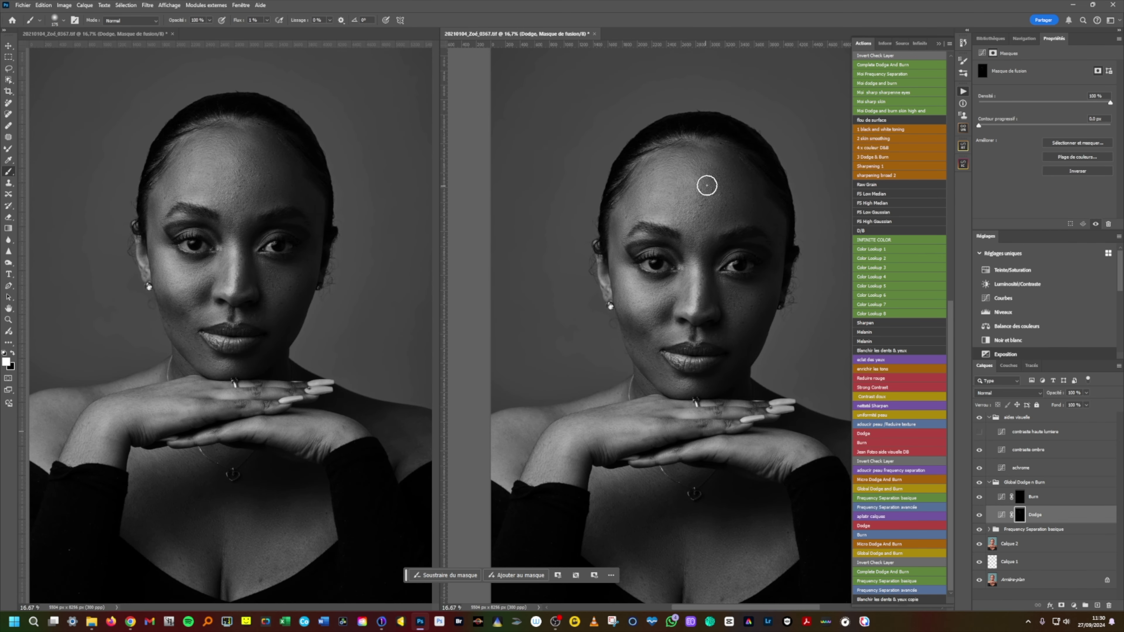
pyautogui.press(']')
pyautogui.moveTo(704, 183)
pyautogui.mouseDown()
pyautogui.moveTo(719, 179)
pyautogui.moveTo(665, 195)
pyautogui.moveTo(645, 220)
pyautogui.mouseUp()
pyautogui.moveTo(632, 267)
pyautogui.mouseDown()
pyautogui.moveTo(658, 309)
pyautogui.moveTo(659, 300)
pyautogui.mouseUp()
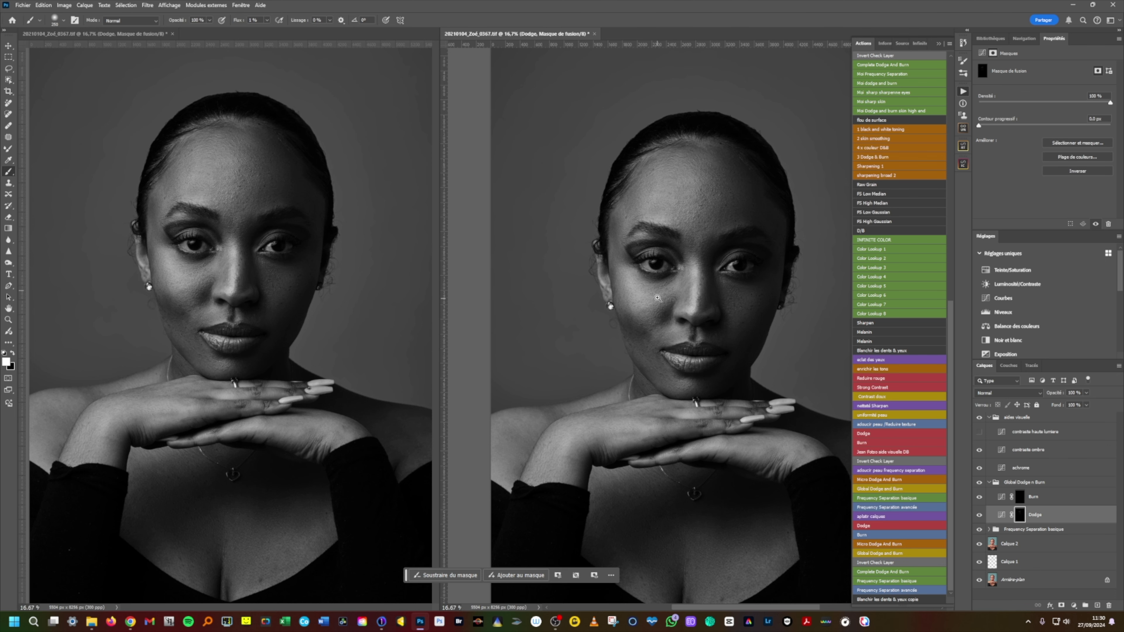
# Make the visual-aid group visible again and work the under-eye and cheek area on the Dodge mask with a smaller brush
pyautogui.scroll(2, 660, 302)
pyautogui.press('[')
pyautogui.press('[')
pyautogui.press('[')
pyautogui.press('[')
pyautogui.press('[')
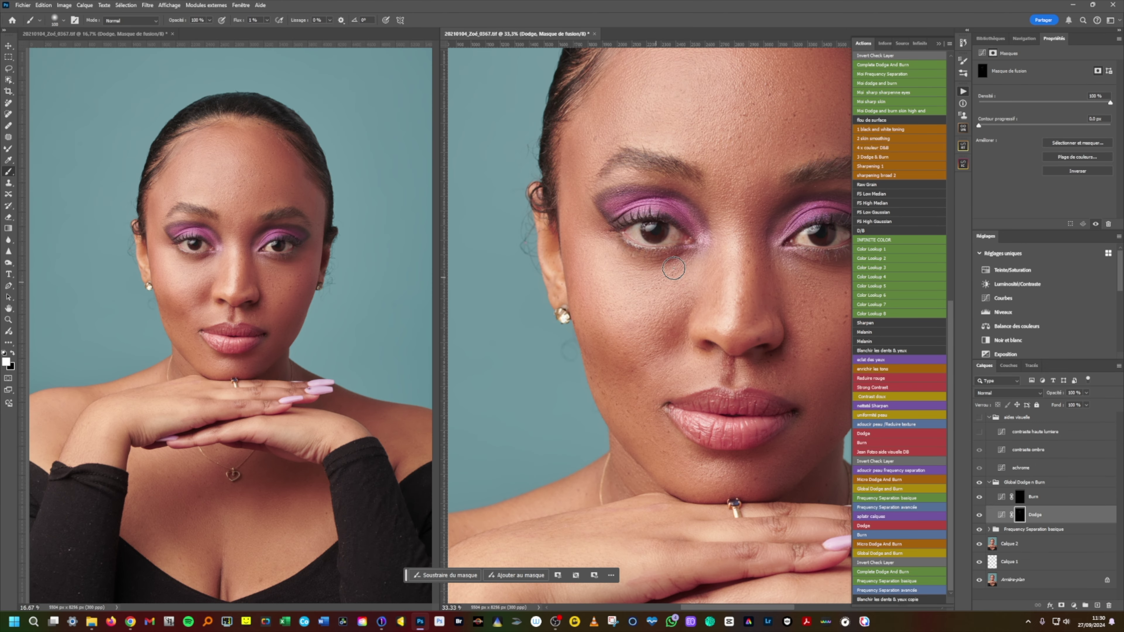
pyautogui.hscroll(2, 728, 291)
pyautogui.click(978, 418)
pyautogui.click(979, 432)
pyautogui.moveTo(666, 321); pyautogui.dragTo(641, 177)
pyautogui.hotkey('ctrl', '-')
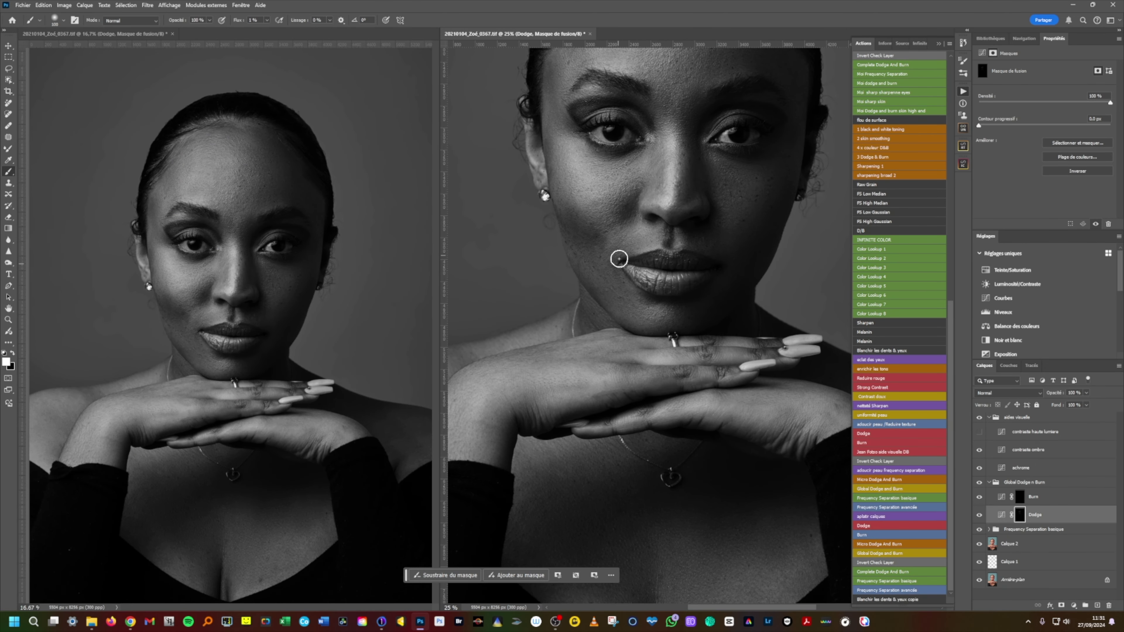
# Dodge the uneven patches around the mouth and chin on the Dodge mask, adjusting the brush size to each area
pyautogui.press('[')
pyautogui.press('[')
pyautogui.press('[')
pyautogui.press('[')
pyautogui.press('[')
pyautogui.press(']')
pyautogui.press(']')
pyautogui.press(']')
pyautogui.press('[')
pyautogui.press('[')
pyautogui.press(']')
pyautogui.press(']')
pyautogui.press(']')
pyautogui.press(']')
pyautogui.scroll(2, 621, 297)
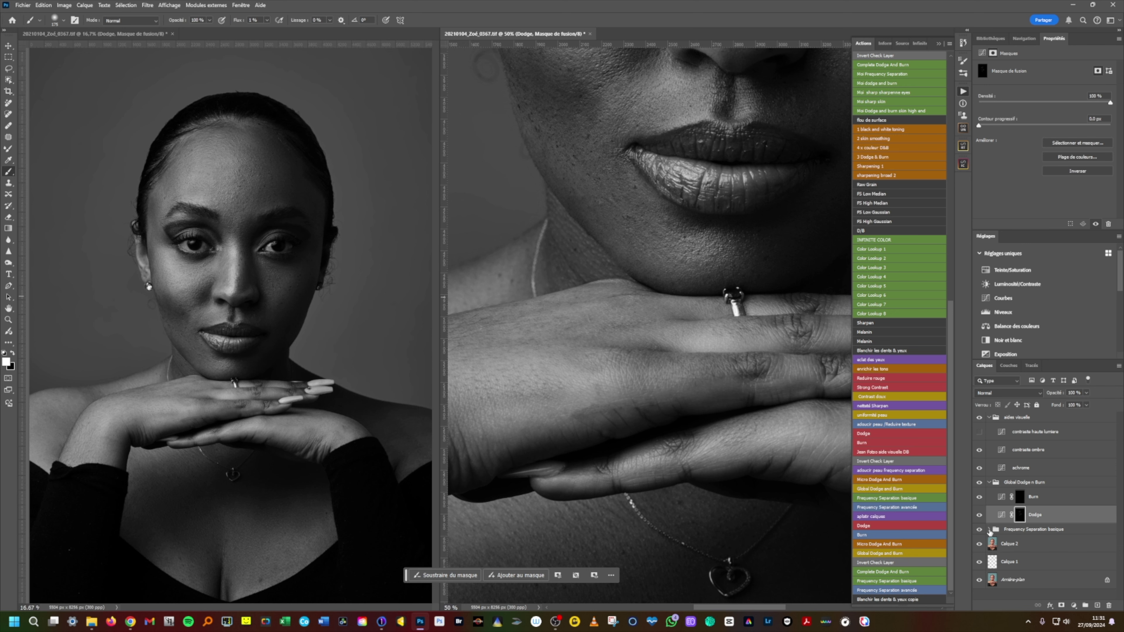
# Expand the Frequency Separation basique group, select High FS Layer and activate the Healing Brush
pyautogui.click(989, 529)
pyautogui.click(1020, 543)
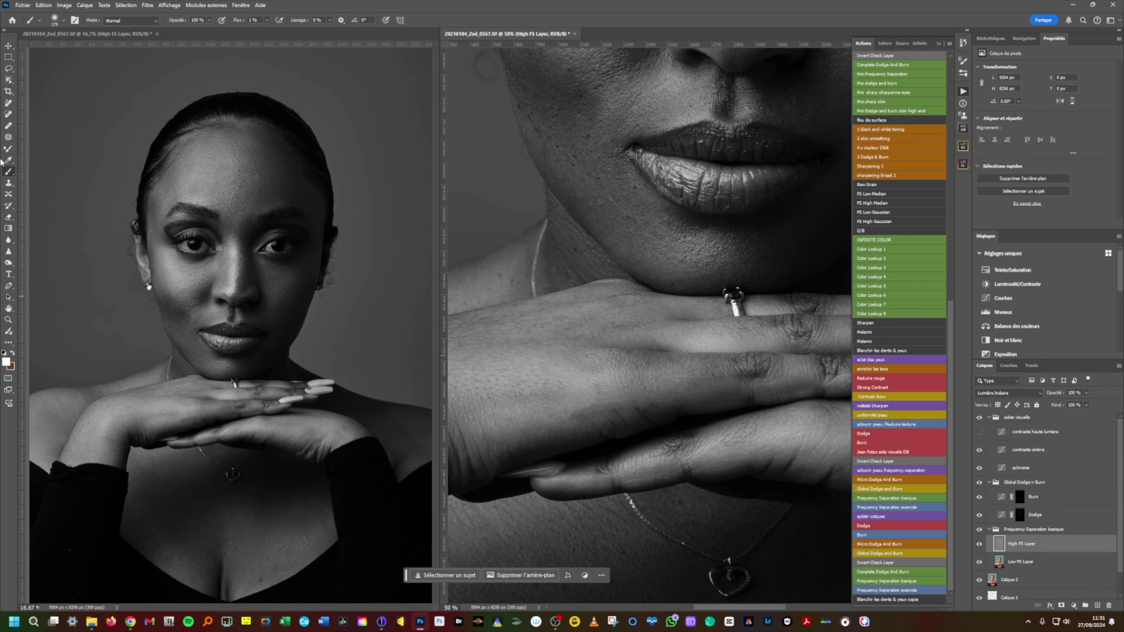
pyautogui.click(9, 127)
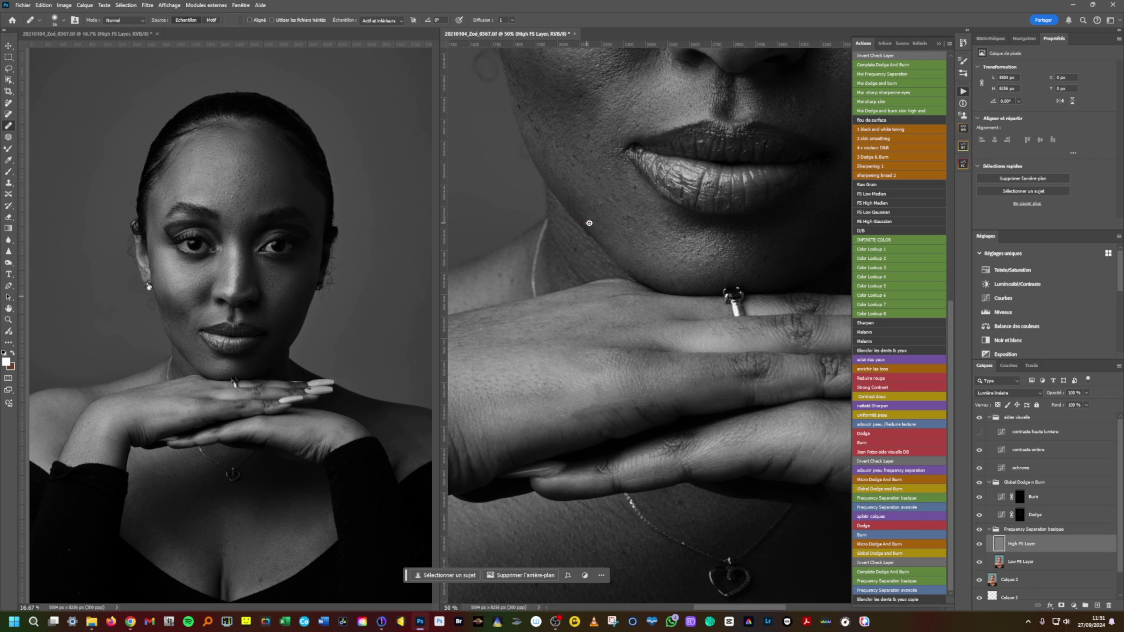
# Try to heal a blemish near the jaw on High FS Layer and check it in colour with the visual-aid group hidden
pyautogui.click(600, 203)
pyautogui.click(980, 418)
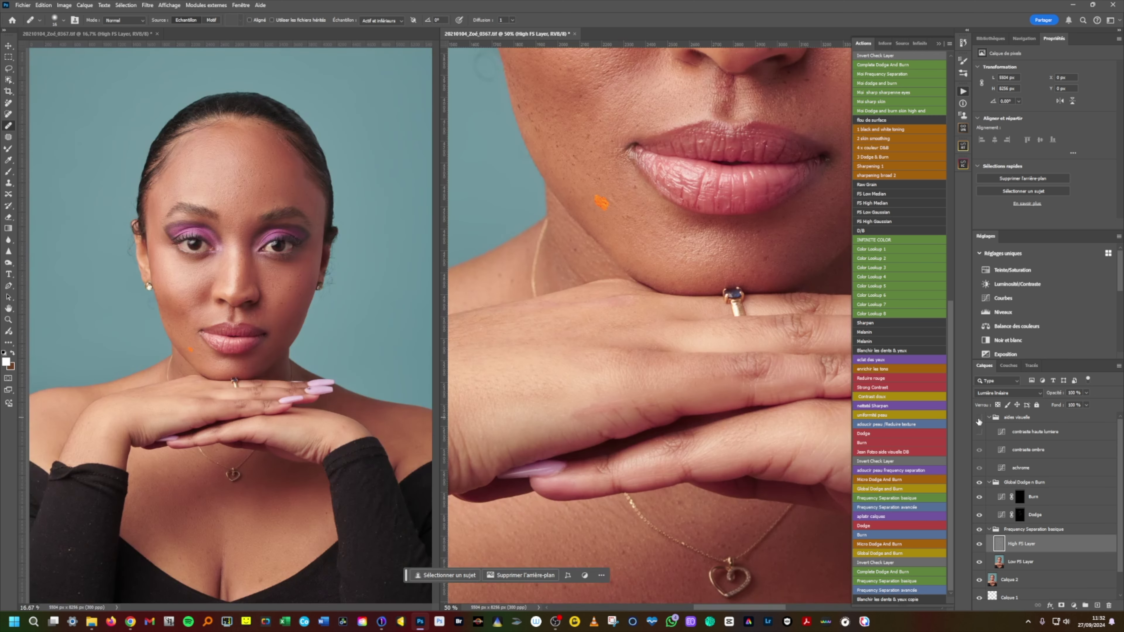
pyautogui.click(977, 423)
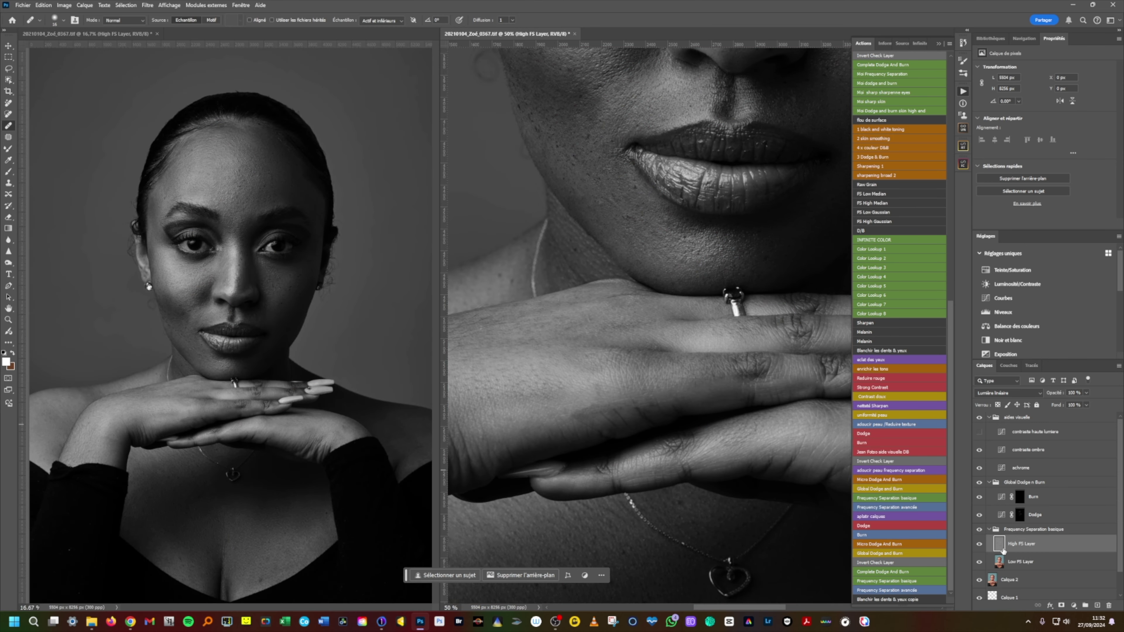
# Set the Healing Brush sampling to Calque actif and heal the blemishes on the chin and cheek on High FS Layer
pyautogui.click(403, 20)
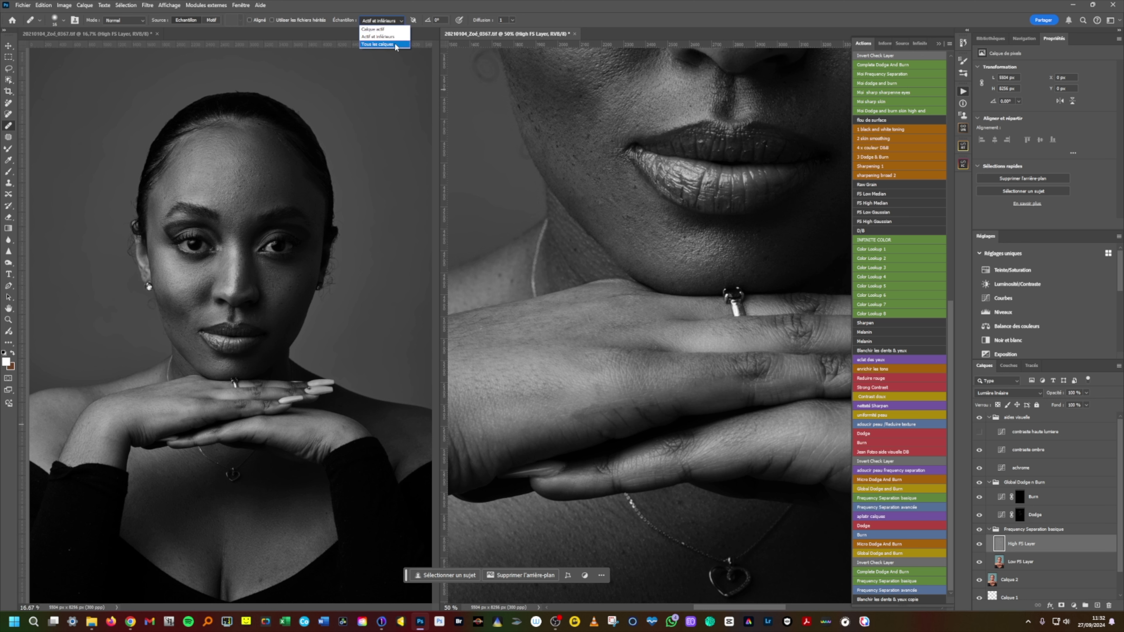
pyautogui.click(395, 29)
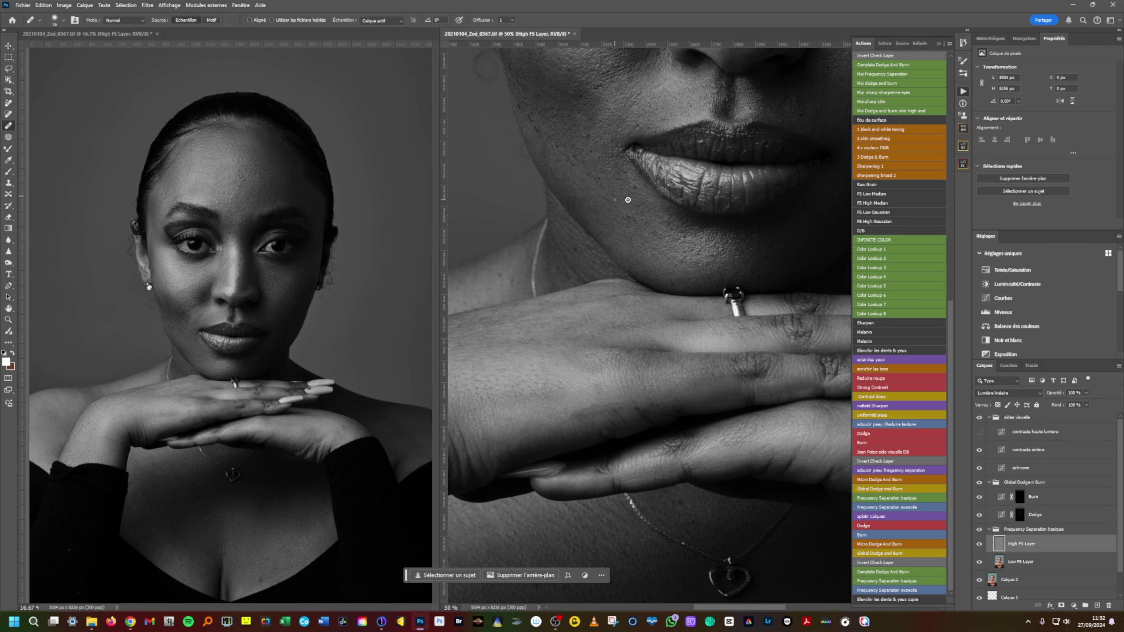
pyautogui.moveTo(635, 187); pyautogui.dragTo(638, 189)
pyautogui.moveTo(727, 223); pyautogui.dragTo(635, 266)
pyautogui.moveTo(613, 106); pyautogui.dragTo(642, 261)
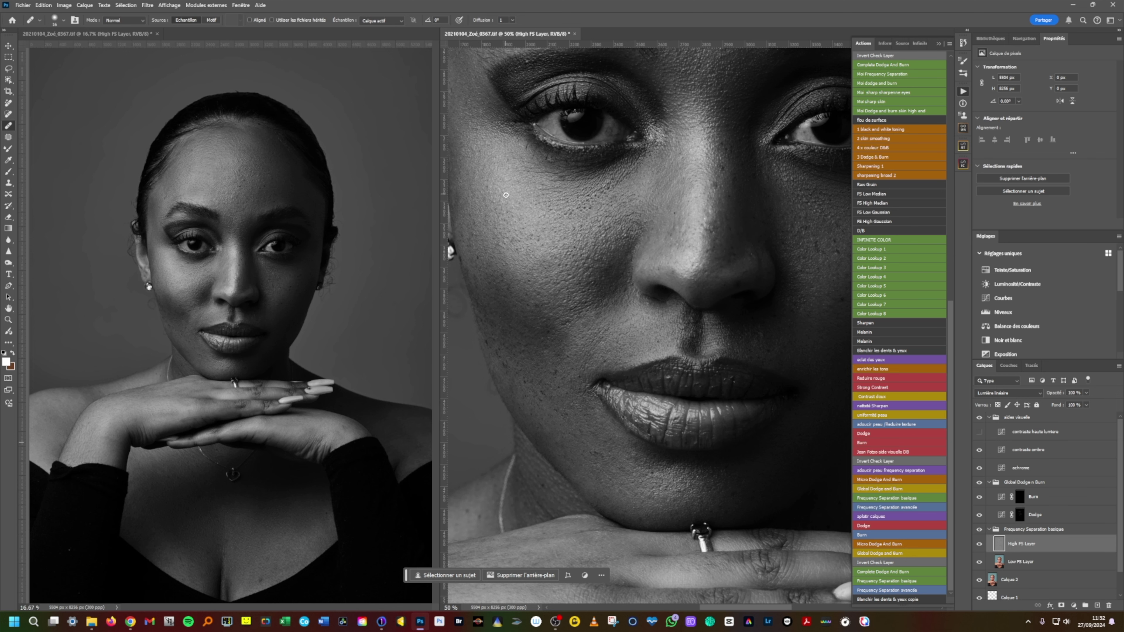
pyautogui.moveTo(606, 233); pyautogui.dragTo(620, 257)
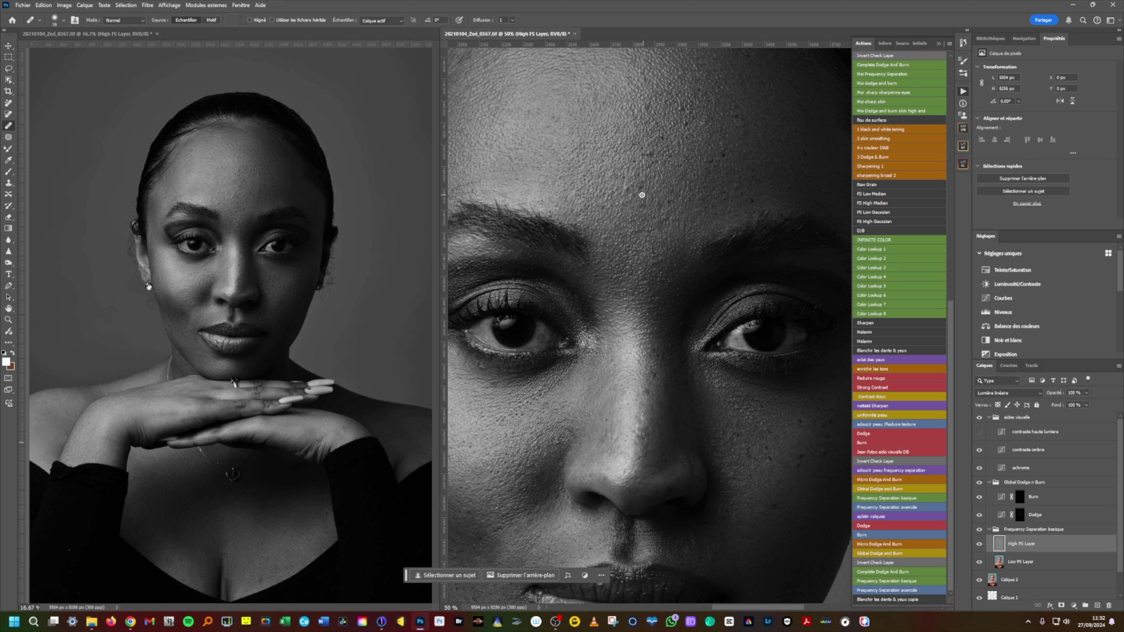
# Sample clean skin texture and heal the remaining blemishes on the forehead and the shaded cheek on High FS Layer
pyautogui.keyDown('alt'); pyautogui.click(617, 213); pyautogui.keyUp('alt')
pyautogui.moveTo(613, 208); pyautogui.dragTo(610, 209)
pyautogui.moveTo(610, 256); pyautogui.dragTo(618, 60)
pyautogui.scroll(1, 610, 313)
pyautogui.moveTo(652, 329); pyautogui.dragTo(642, 109)
pyautogui.click(686, 205)
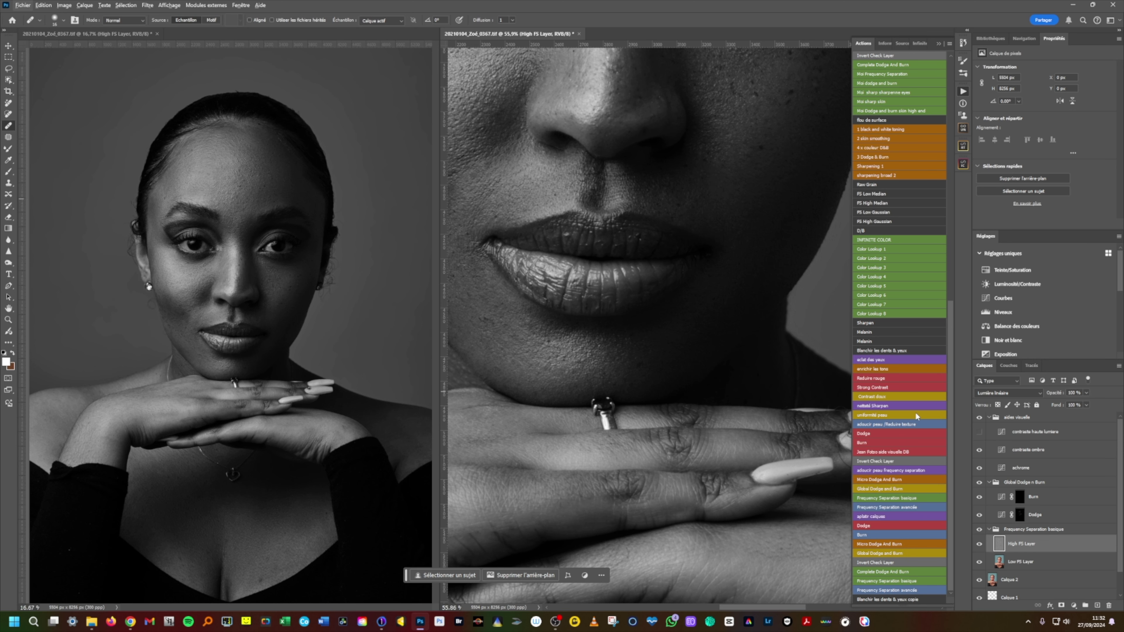
pyautogui.moveTo(509, 304); pyautogui.dragTo(617, 268)
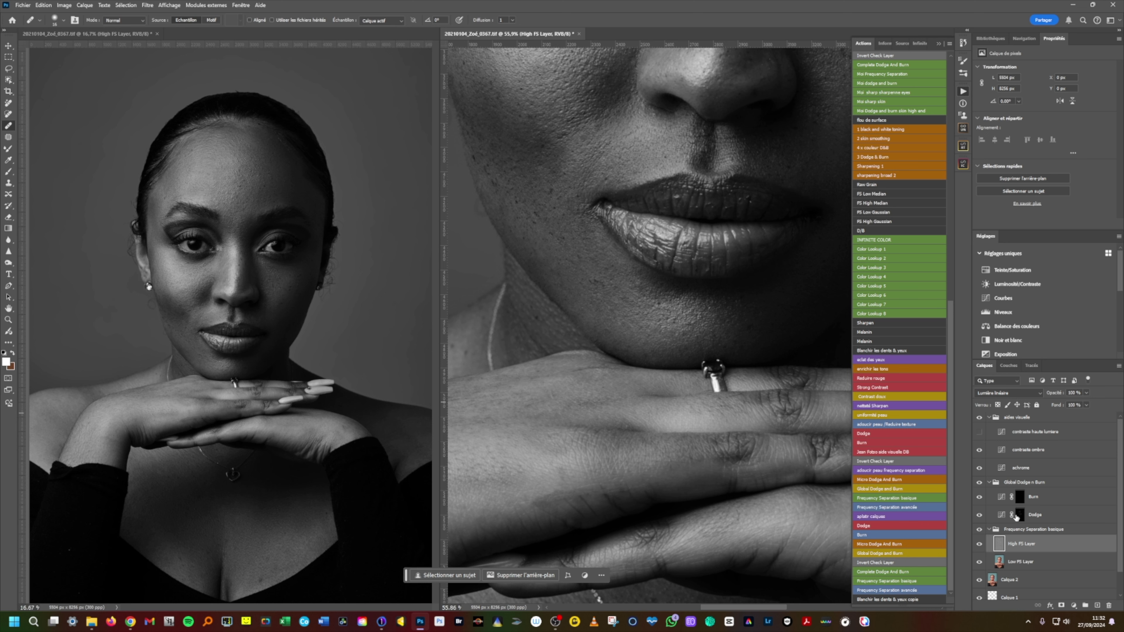
# Set the Healing Brush sampling on High FS Layer to Actif et inférieurs and collapse the Frequency Separation basique group
pyautogui.click(1016, 516)
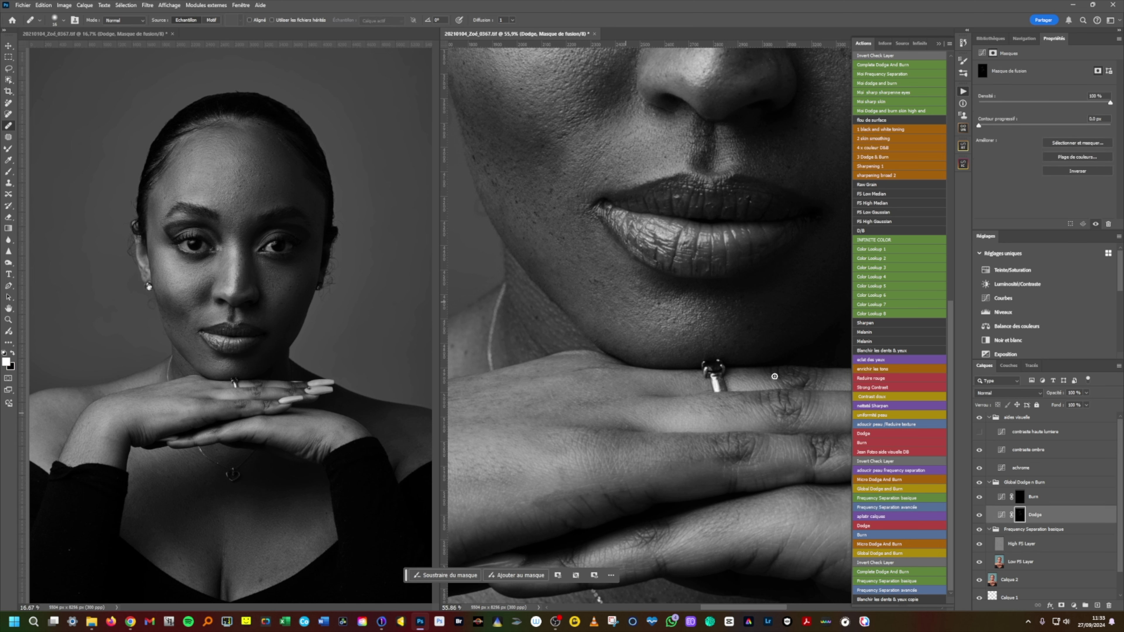
pyautogui.click(1027, 544)
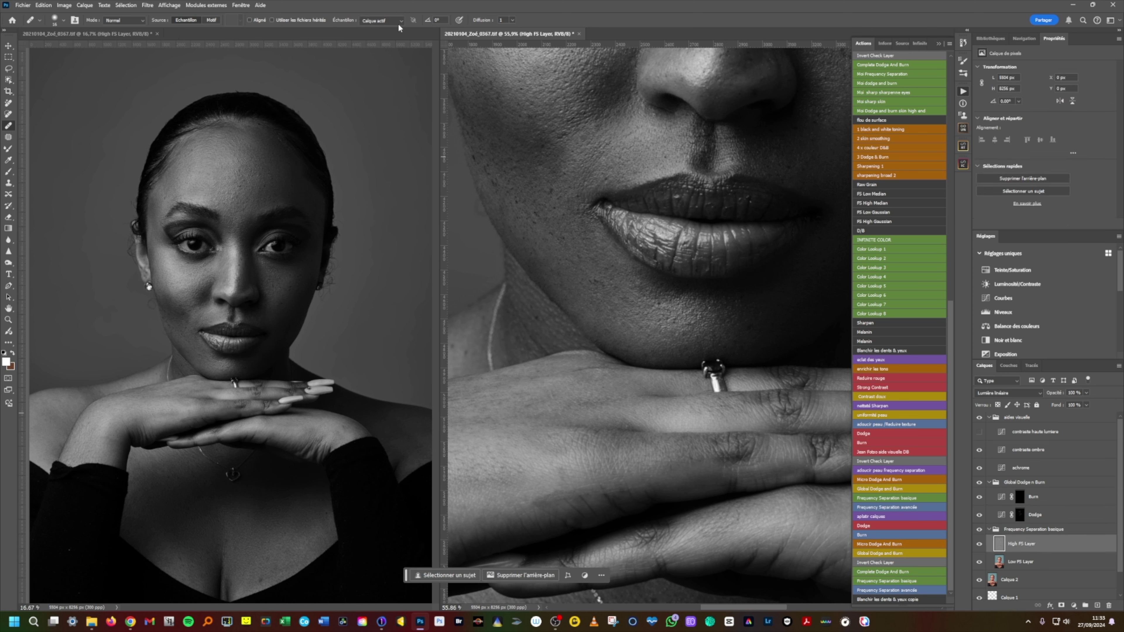
pyautogui.click(399, 28)
pyautogui.click(399, 37)
pyautogui.click(989, 483)
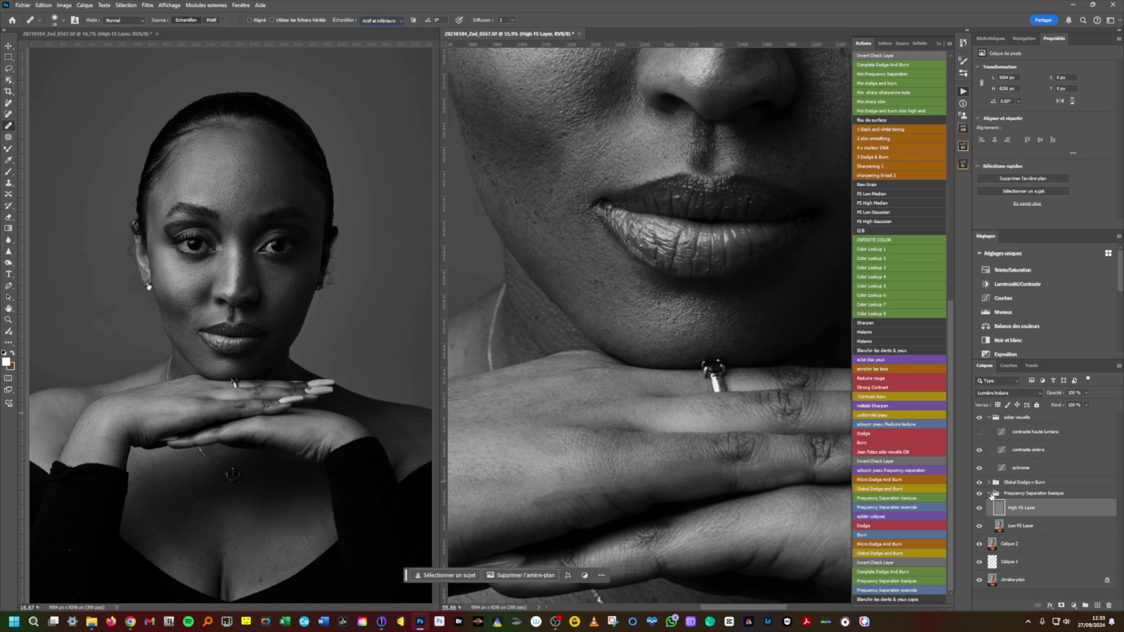
pyautogui.click(989, 495)
pyautogui.click(989, 482)
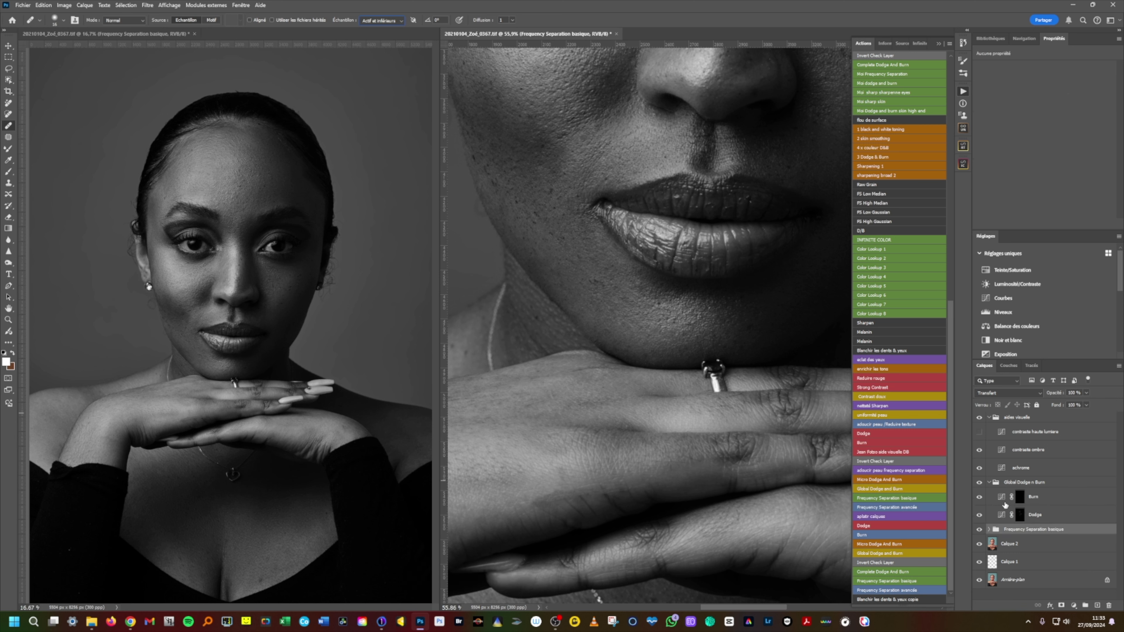
# Compare the portrait with and without the Global Dodge n Burn group
pyautogui.click(980, 485)
pyautogui.click(980, 485)
pyautogui.click(981, 485)
pyautogui.click(981, 485)
pyautogui.click(981, 486)
pyautogui.click(981, 487)
pyautogui.click(981, 486)
pyautogui.click(981, 487)
# Return to the Dodge mask with the Brush tool and dodge the forehead with a large soft brush
pyautogui.click(1020, 516)
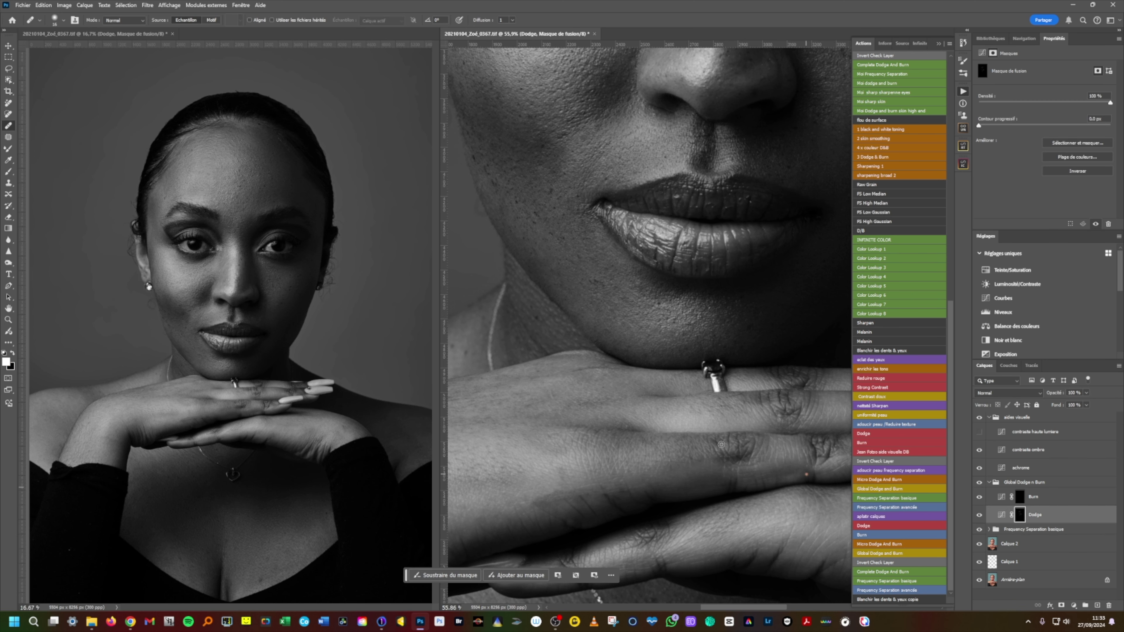
pyautogui.scroll(-4, 693, 219)
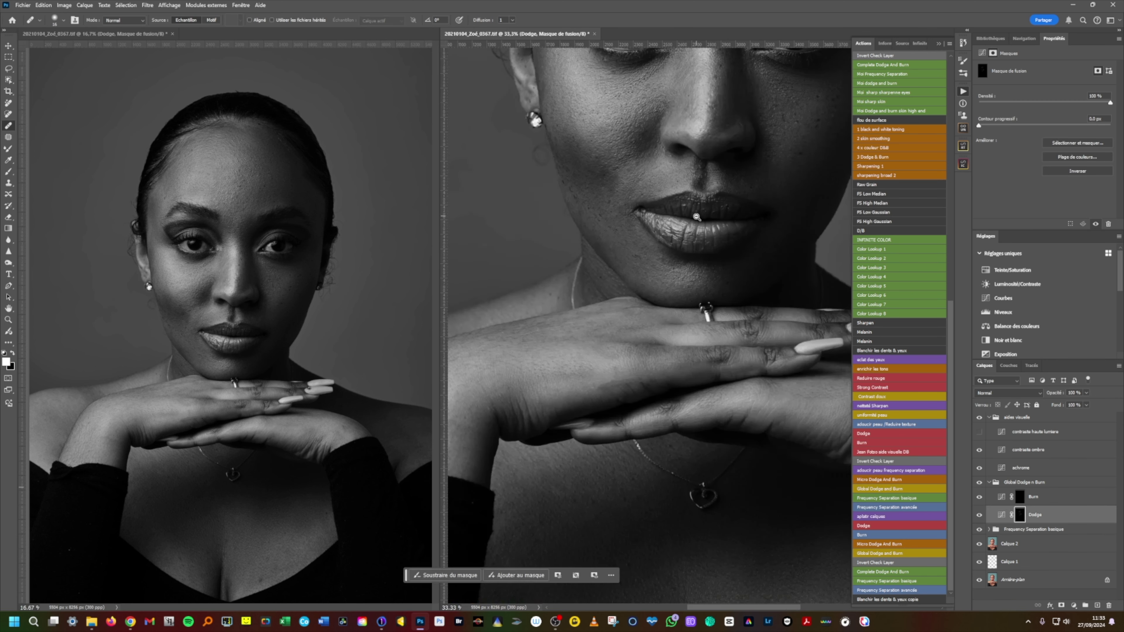
pyautogui.click(10, 171)
pyautogui.moveTo(621, 179); pyautogui.dragTo(606, 312)
pyautogui.scroll(-1, 663, 293)
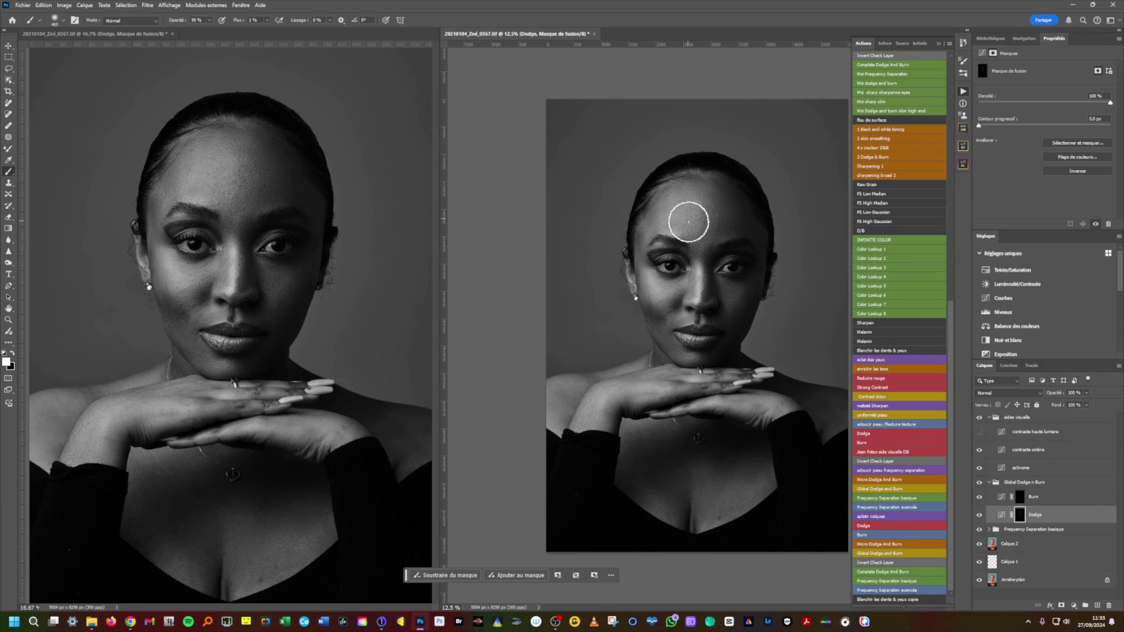
pyautogui.press('[')
pyautogui.press('[')
# Select the Burn layer's mask and darken the forehead near the hairline and the face with a smaller brush
pyautogui.click(1020, 497)
pyautogui.scroll(2, 667, 364)
pyautogui.press('[')
pyautogui.press('[')
pyautogui.press('[')
pyautogui.press('[')
pyautogui.moveTo(841, 185); pyautogui.dragTo(686, 333)
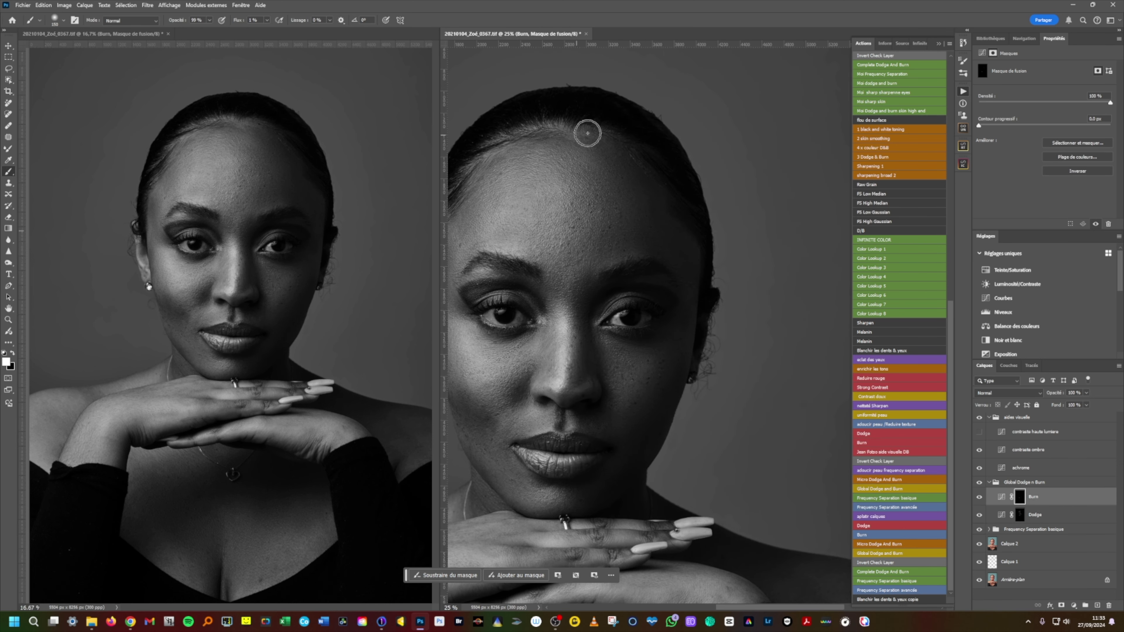
pyautogui.moveTo(583, 354); pyautogui.dragTo(677, 262)
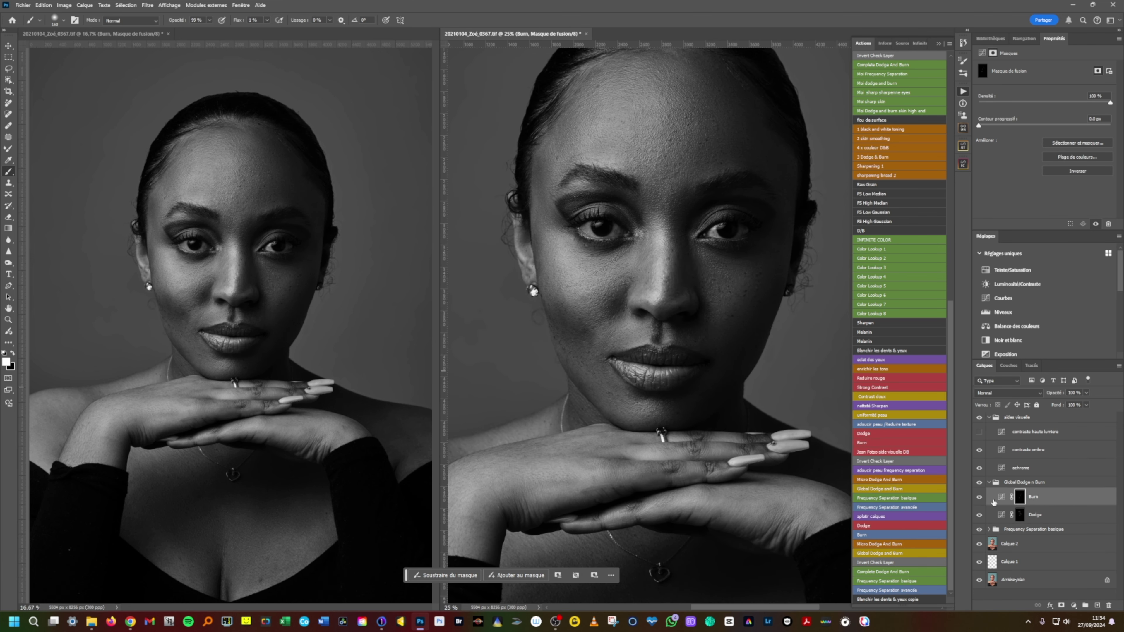
# Delete the visual-aid group and collapse the Global Dodge n Burn group
pyautogui.click(988, 418)
pyautogui.moveTo(1017, 418); pyautogui.dragTo(1109, 605)
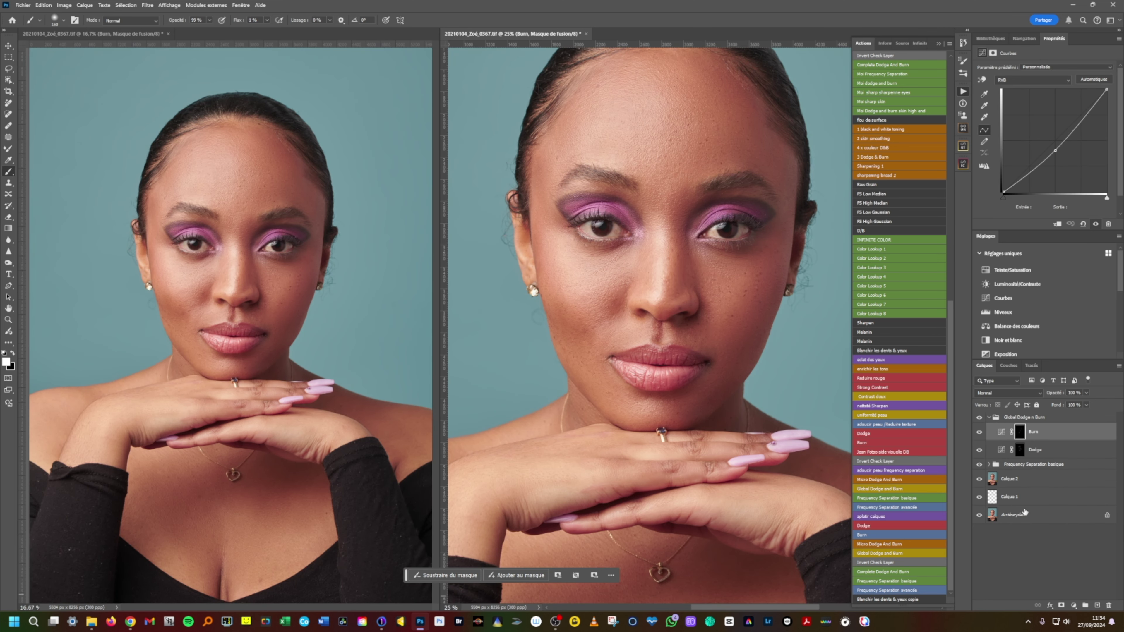
pyautogui.click(988, 418)
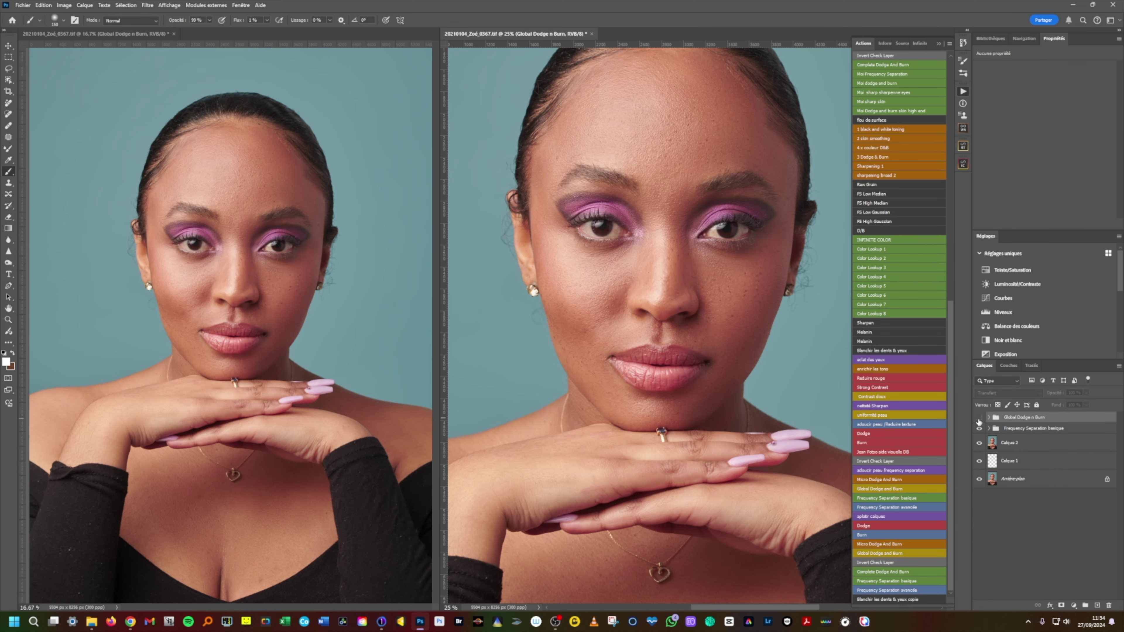
# Compare the colour portrait with the Global Dodge n Burn group off and on, including the whole image at a small scale
pyautogui.click(979, 418)
pyautogui.click(979, 418)
pyautogui.click(978, 419)
pyautogui.click(979, 418)
pyautogui.keyDown('alt'); pyautogui.click(624, 388); pyautogui.keyUp('alt')
pyautogui.keyDown('alt'); pyautogui.click(624, 388); pyautogui.keyUp('alt')
pyautogui.keyDown('alt'); pyautogui.click(624, 390); pyautogui.keyUp('alt')
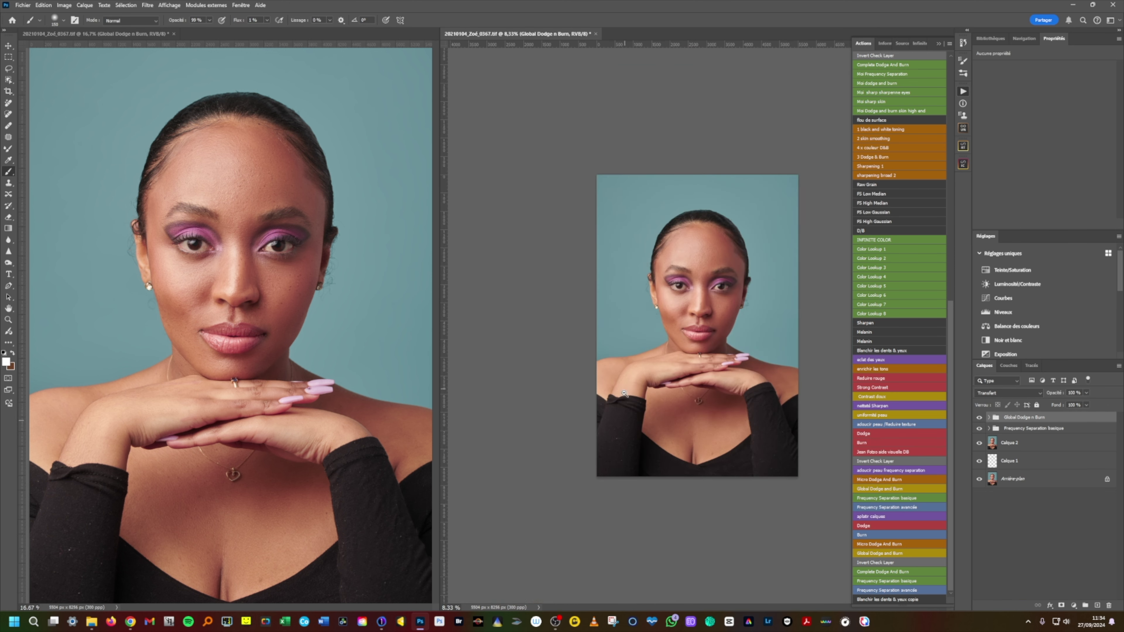
# Close the second document window and compare the portrait with both retouching groups off and on
pyautogui.click(175, 34)
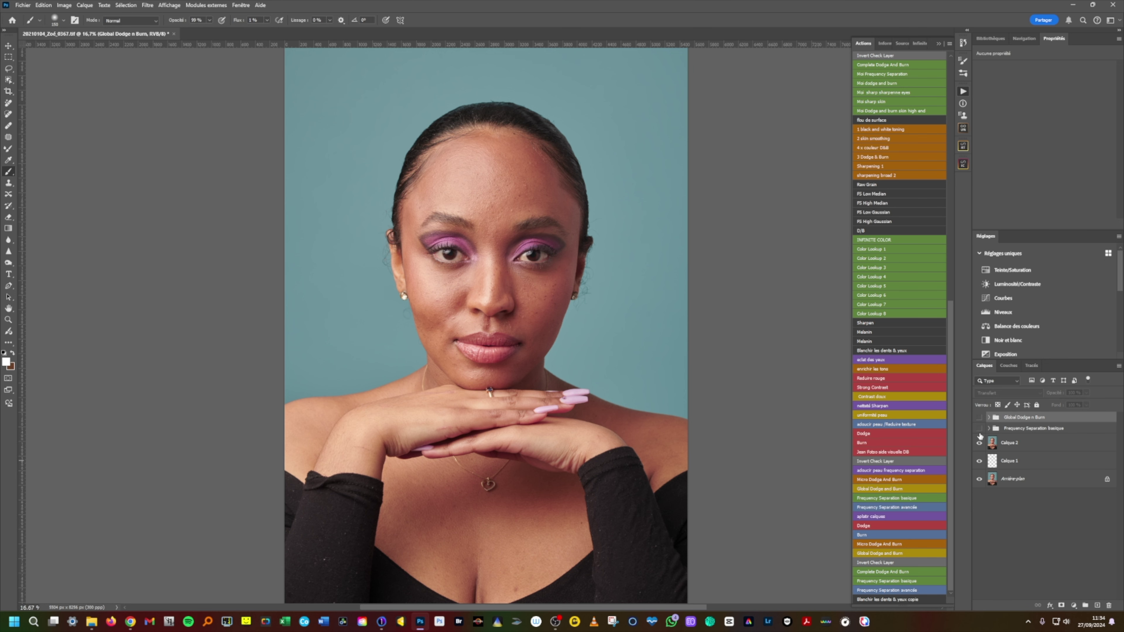
pyautogui.moveTo(979, 429); pyautogui.dragTo(979, 417)
pyautogui.scroll(2, 450, 273)
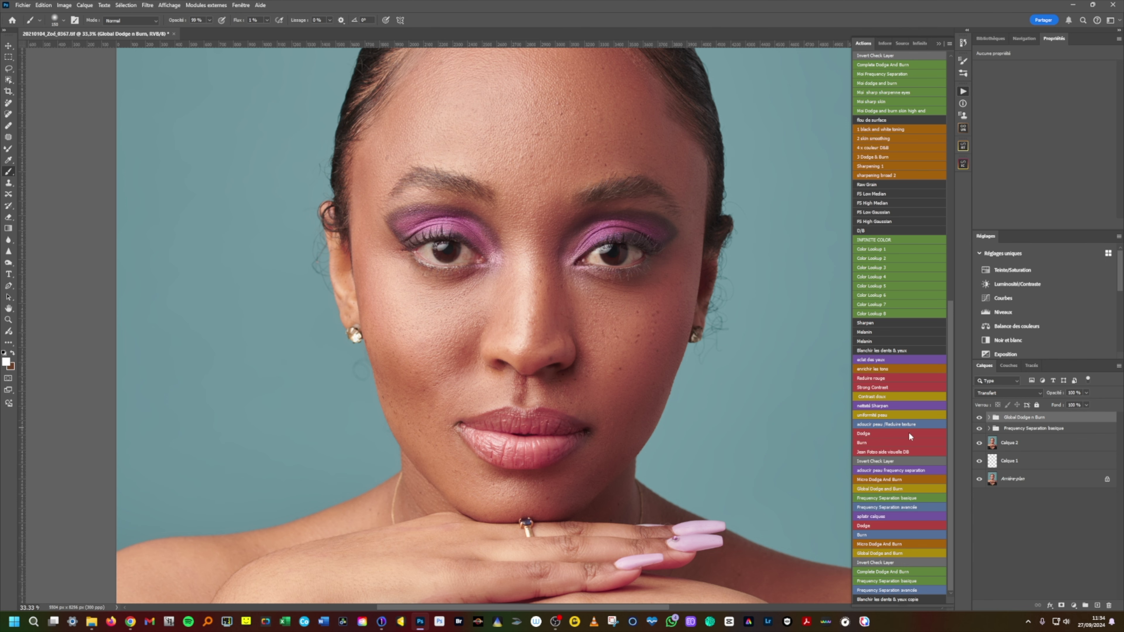
pyautogui.scroll(-2, 618, 388)
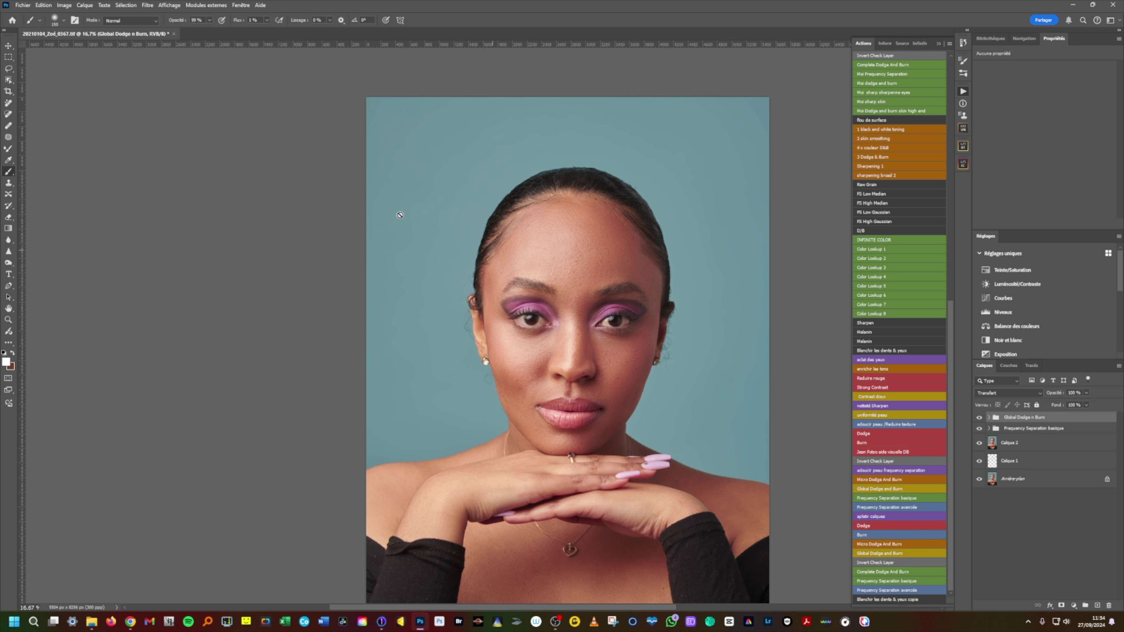
# Activate the Mixer Brush and expand the Frequency Separation basique group to point out its Low FS Layer
pyautogui.click(10, 149)
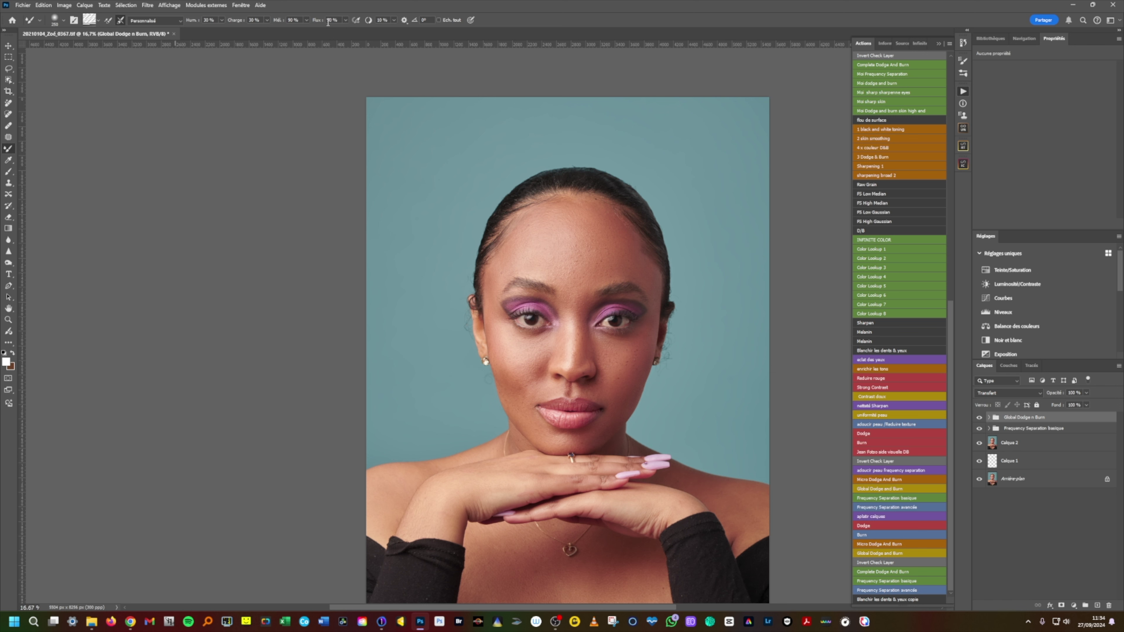
pyautogui.click(989, 429)
pyautogui.click(1004, 462)
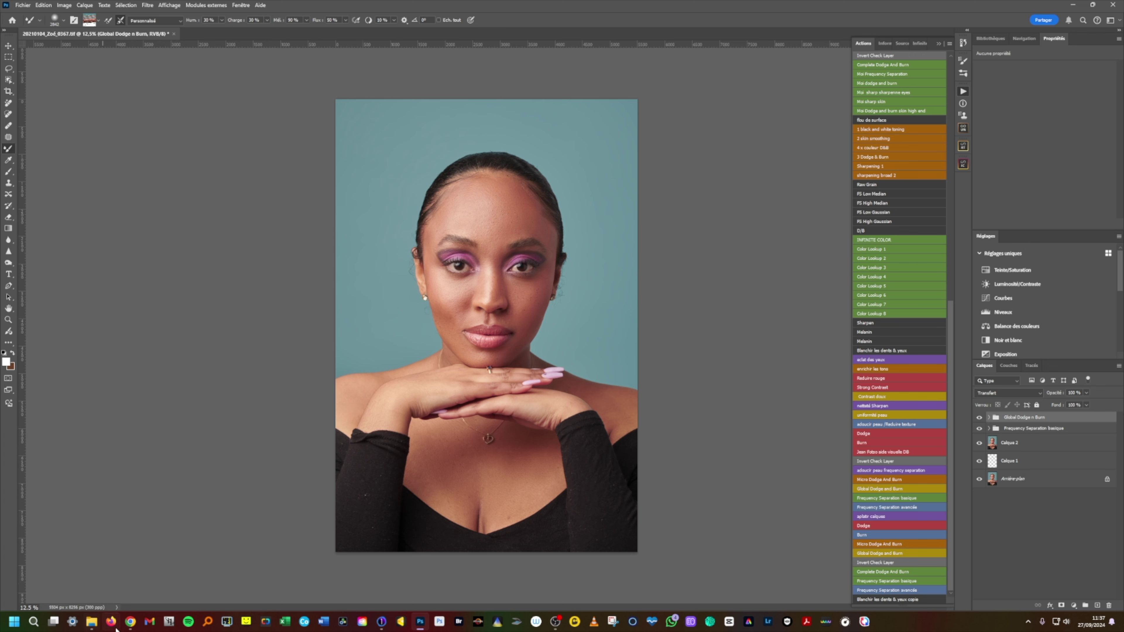
# Switch to Chrome, read the Kit Essentiel pour retouche product page with its list of included actions, and return to Photoshop
pyautogui.click(128, 581)
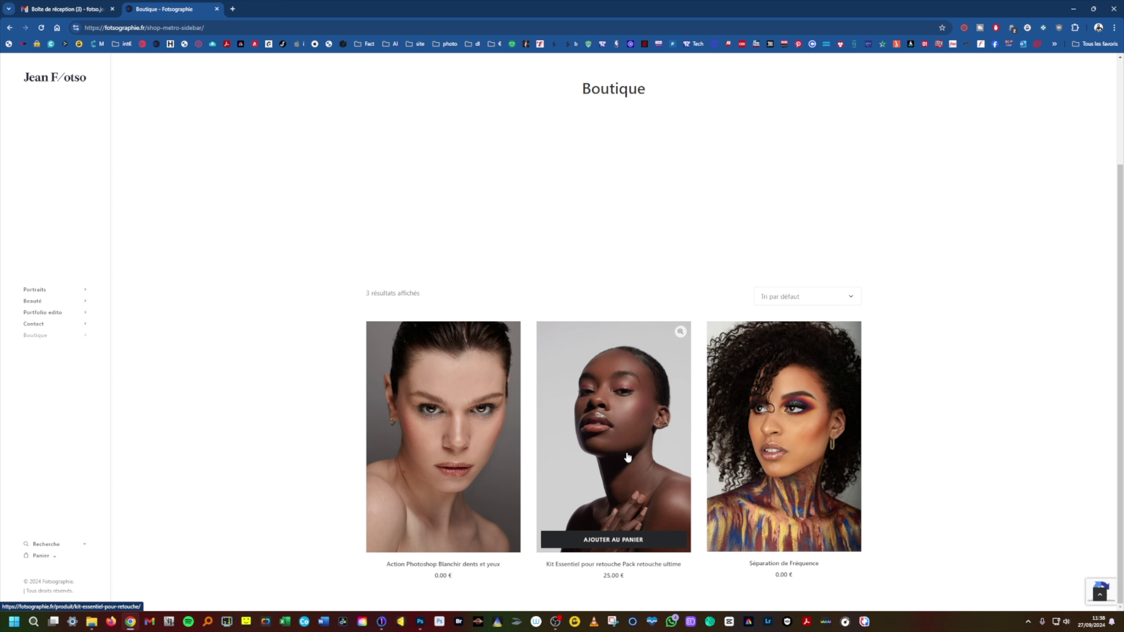
pyautogui.click(609, 568)
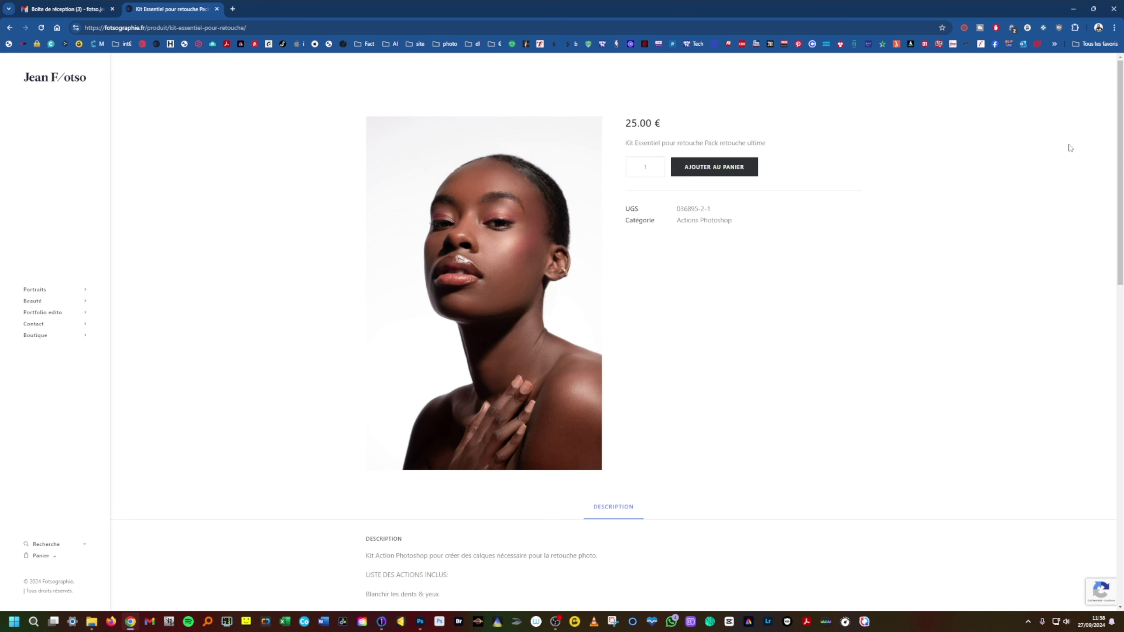
pyautogui.scroll(-8, 549, 181)
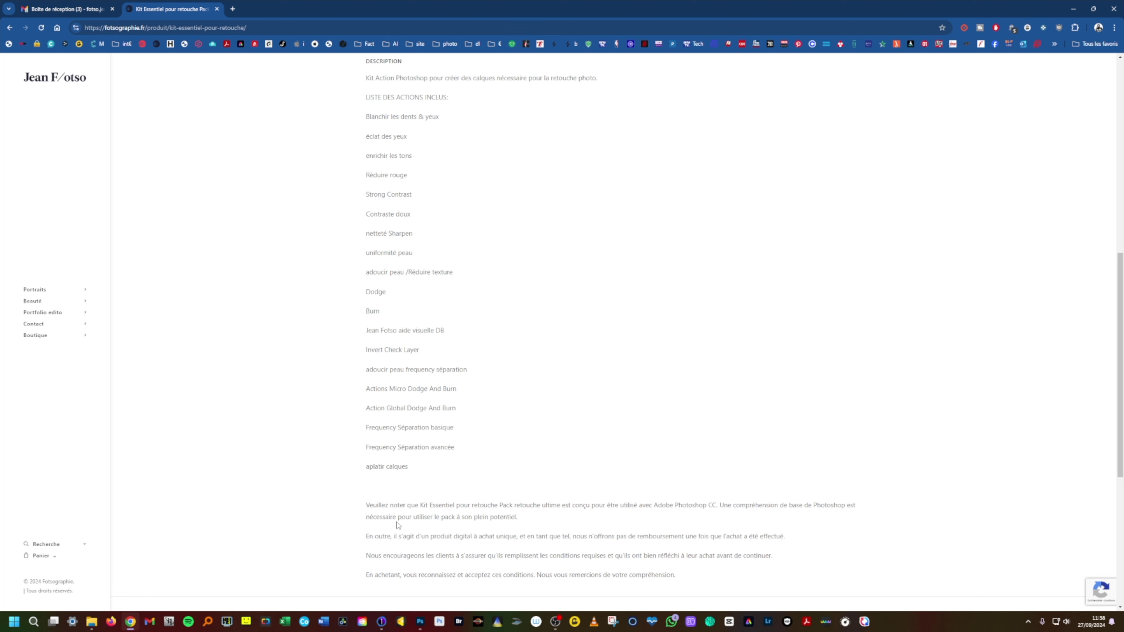
pyautogui.moveTo(1121, 291); pyautogui.dragTo(1115, 88)
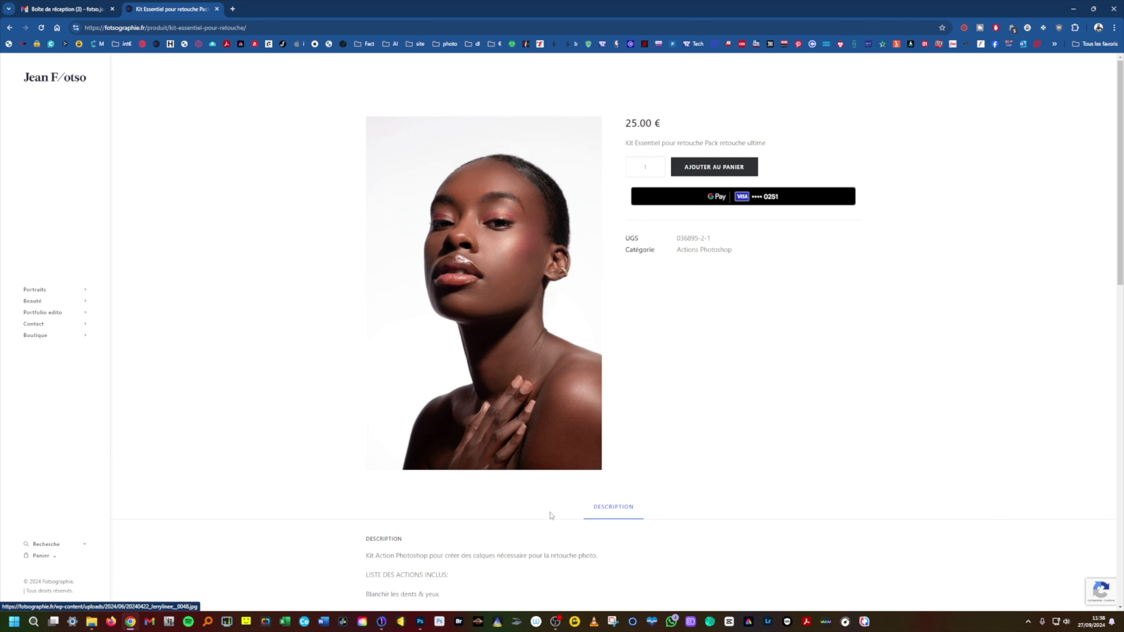
pyautogui.click(382, 574)
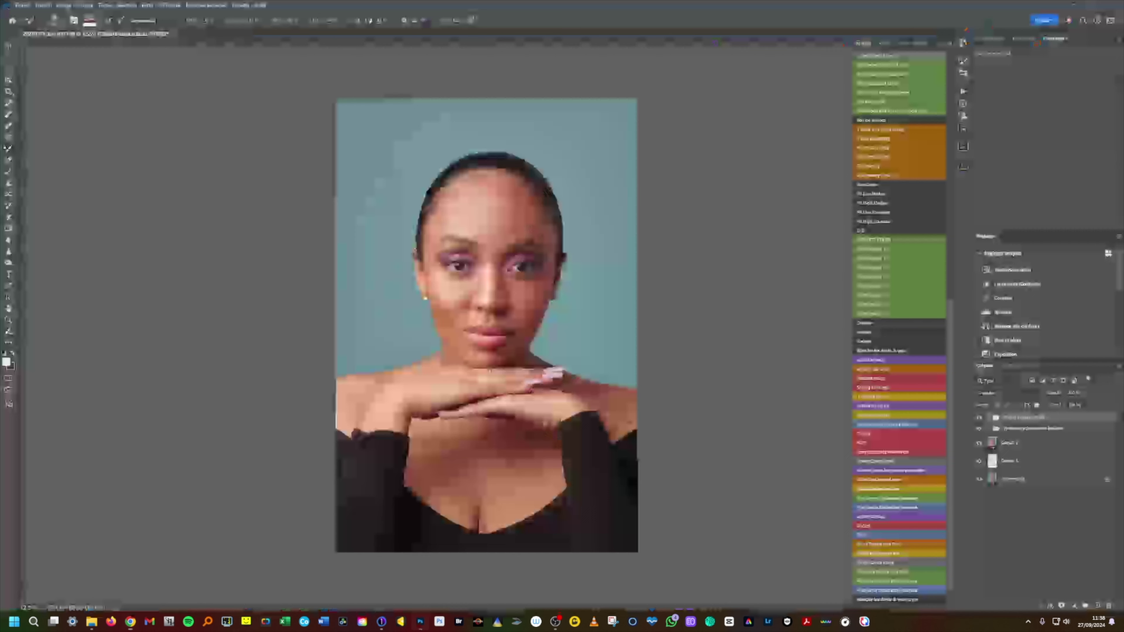